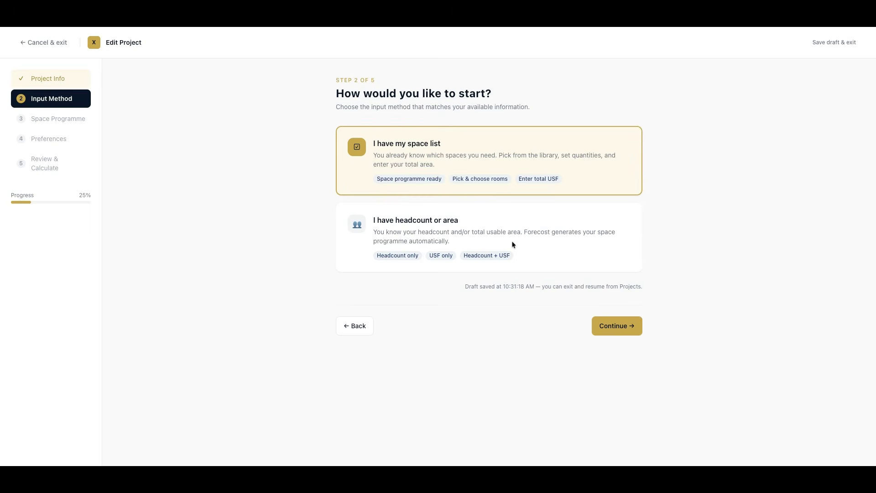
# - Start the project from headcount or area and choose Area only as the available information
pyautogui.click(436, 235)
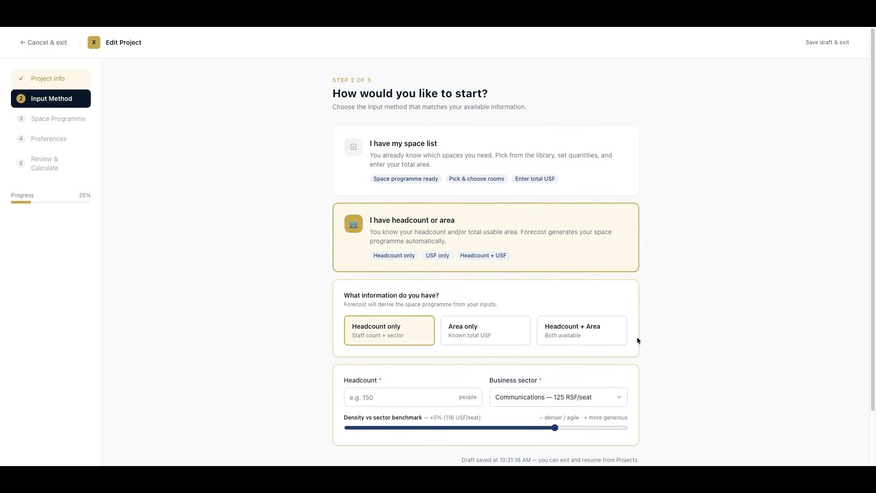
pyautogui.click(444, 371)
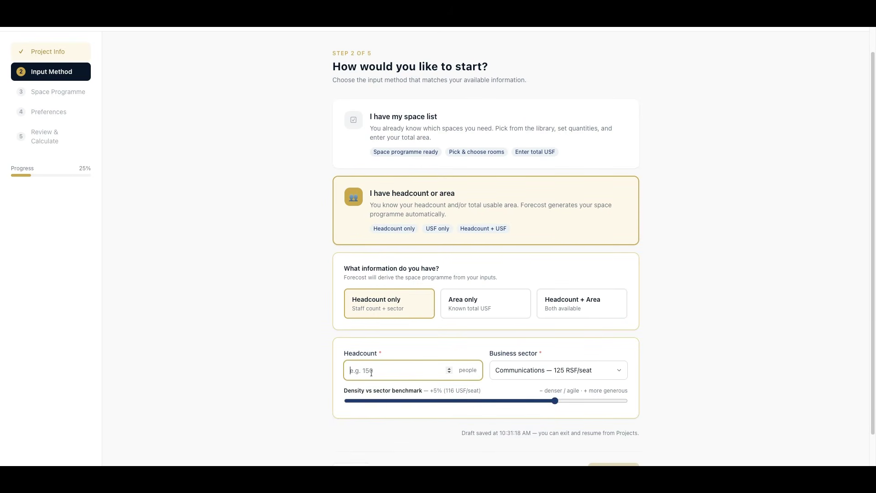
pyautogui.click(484, 302)
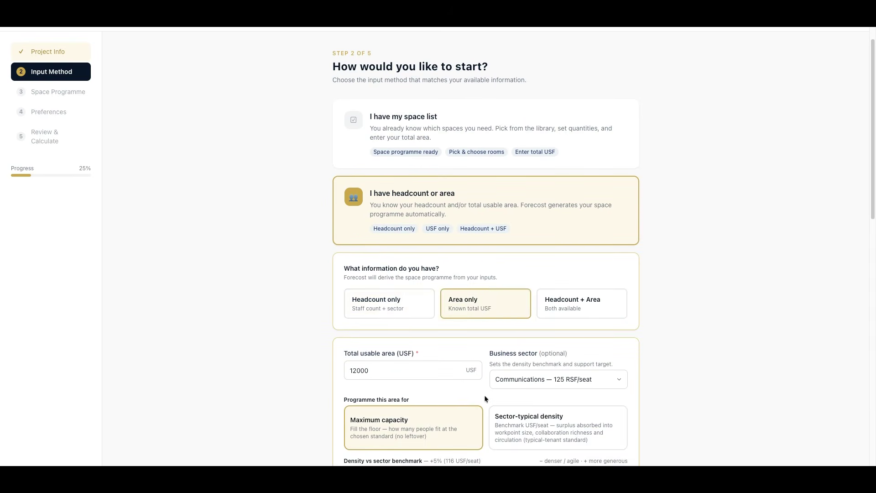
# - Set the total usable area to 15000 USF
pyautogui.scroll(-5, 485, 397)
pyautogui.click(394, 138)
pyautogui.doubleClick(396, 136)
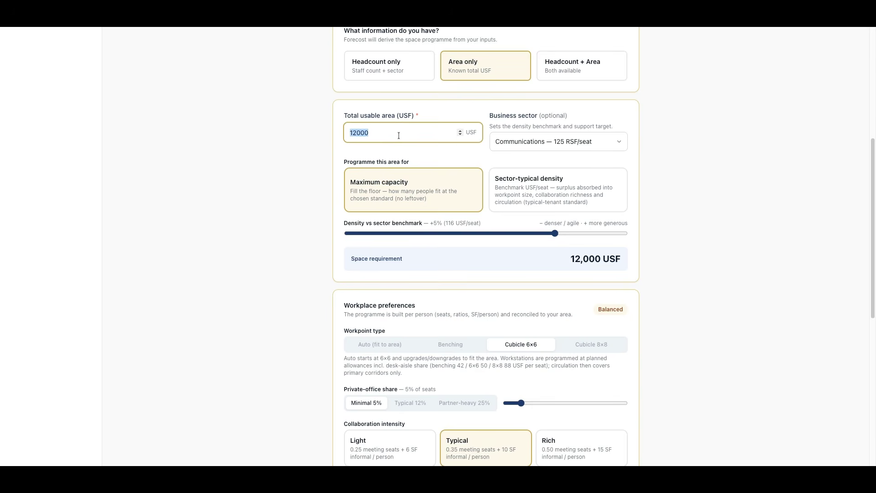
pyautogui.write('15000')
pyautogui.scroll(1, 592, 301)
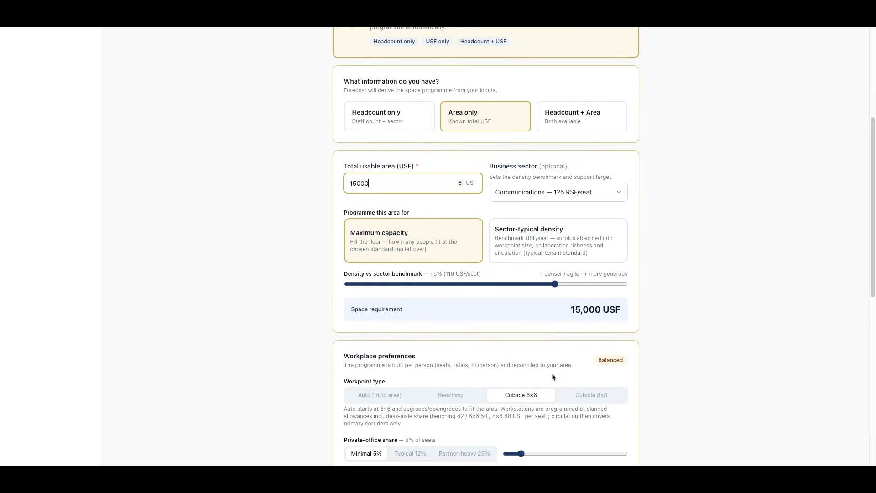
pyautogui.scroll(4, 538, 337)
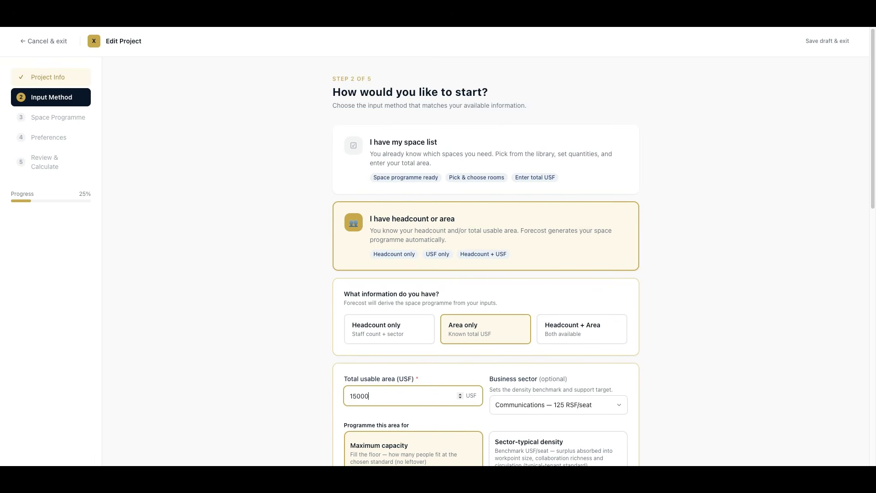
pyautogui.scroll(-3, 368, 332)
pyautogui.hotkey('shift', 'Left')
pyautogui.hotkey('shift', 'Left')
pyautogui.hotkey('shift', 'Left')
pyautogui.hotkey('shift', 'Left')
pyautogui.hotkey('shift', 'Left')
pyautogui.press('Right')
pyautogui.doubleClick(374, 261)
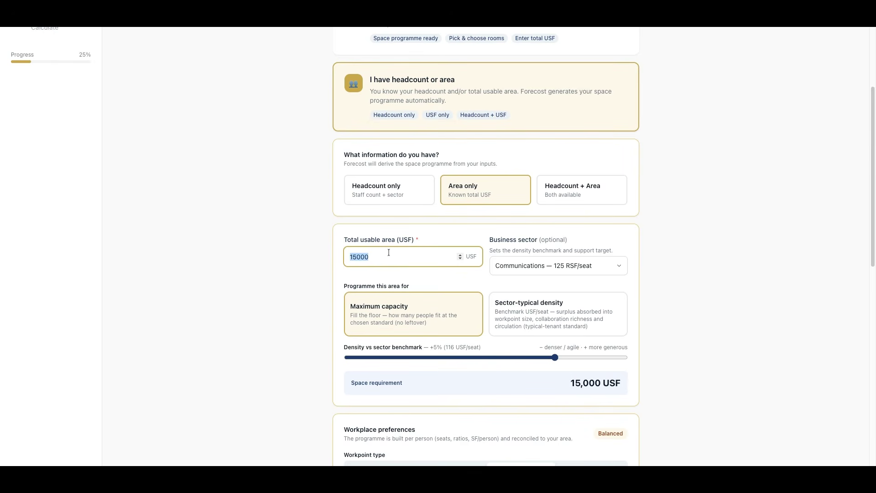
pyautogui.click(365, 259)
# - Set the business sector to Professional Services — 203.6 RSF/seat
pyautogui.click(594, 269)
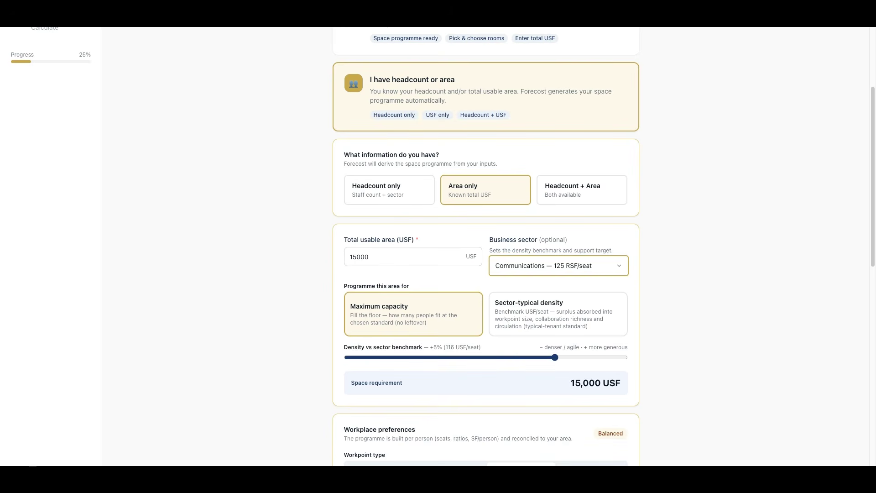
pyautogui.click(593, 318)
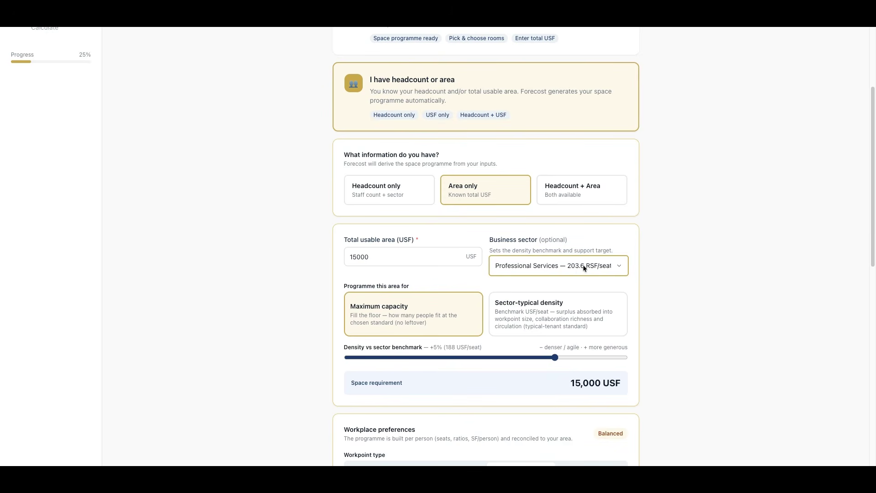
# - Try programming the area for Sector-typical density, and switch it back to Maximum capacity
pyautogui.scroll(-1, 547, 311)
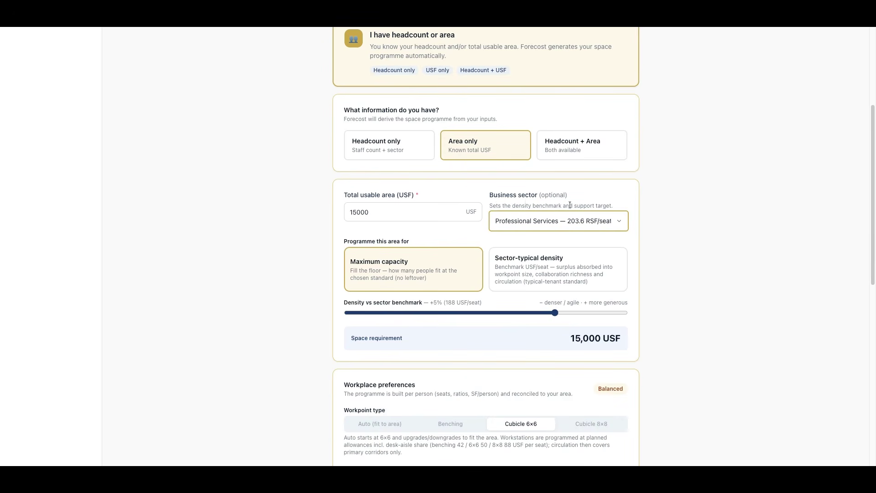
pyautogui.scroll(-1, 420, 288)
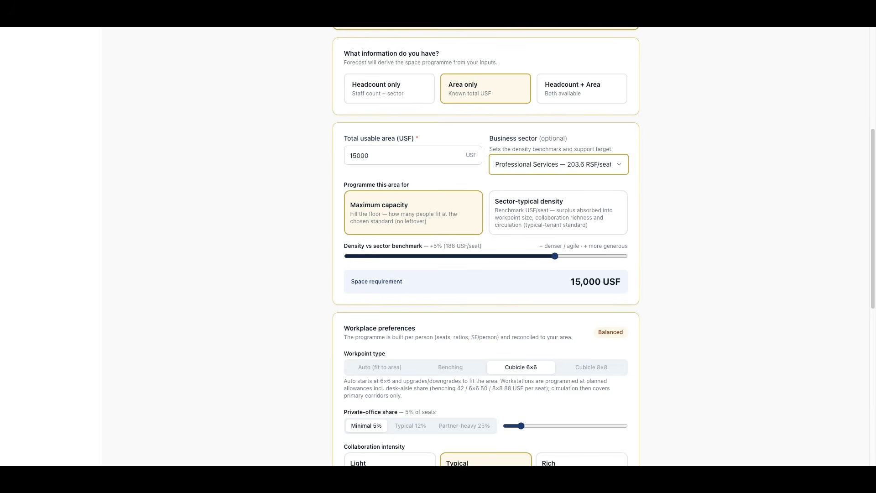
pyautogui.click(559, 225)
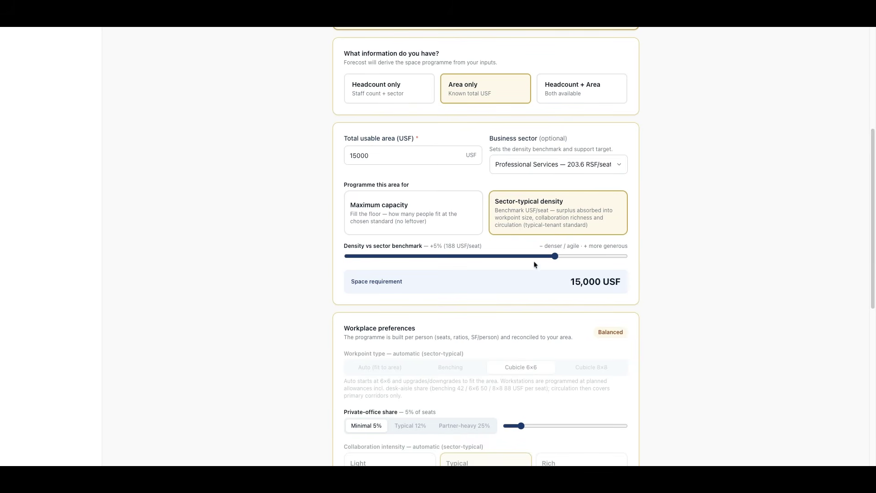
pyautogui.scroll(-5, 535, 264)
pyautogui.scroll(5, 567, 348)
pyautogui.scroll(1, 524, 255)
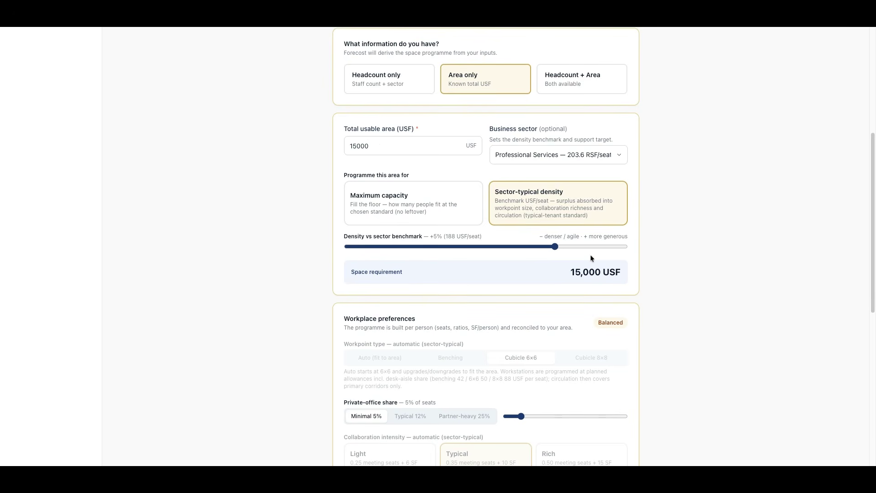
pyautogui.click(401, 209)
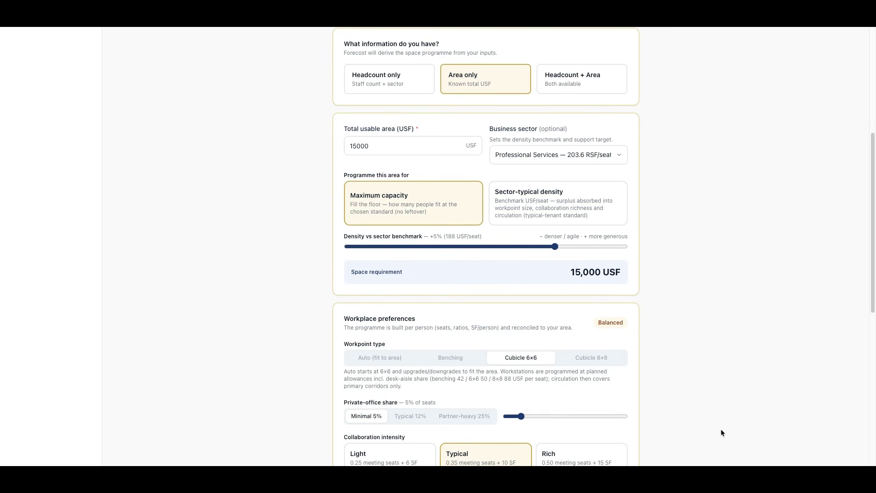
# - Try the Auto (fit to area) and Benching workpoint types, and return to Cubicle 6×6
pyautogui.scroll(-2, 456, 292)
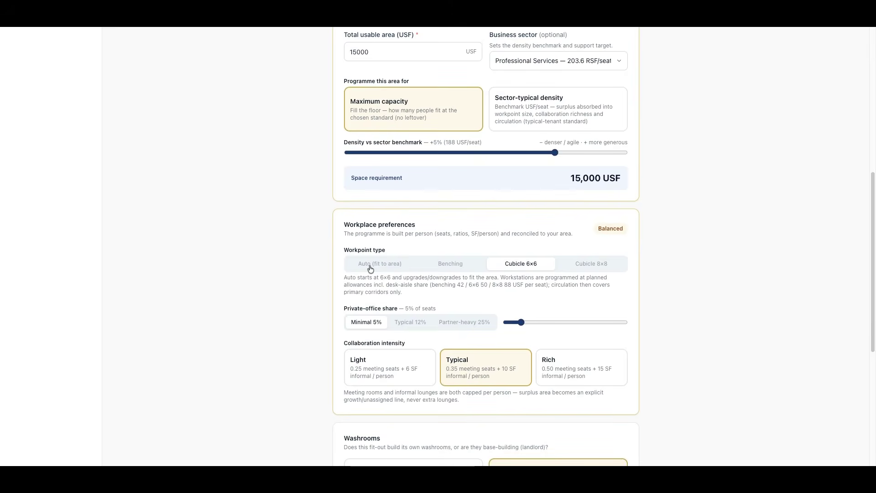
pyautogui.click(371, 268)
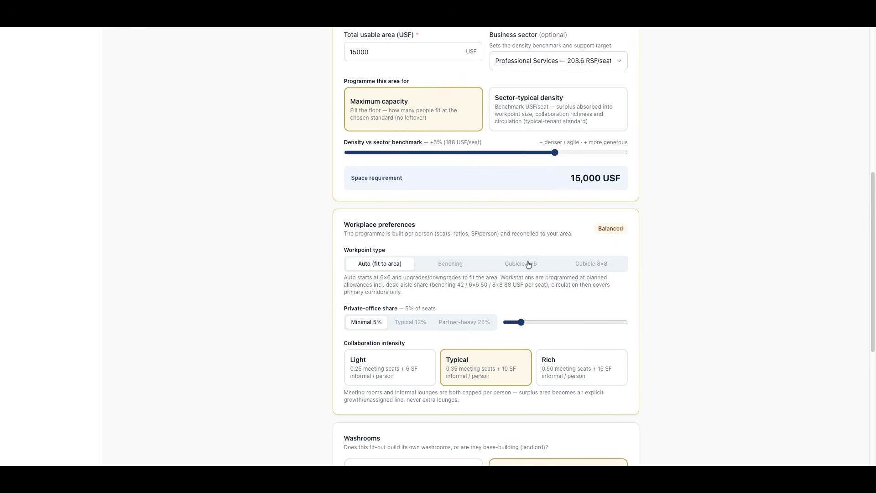
pyautogui.click(455, 272)
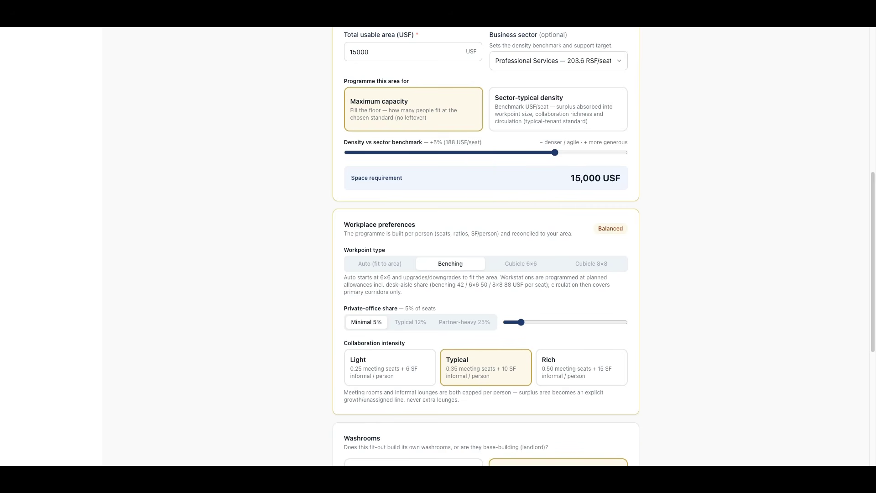
pyautogui.click(523, 265)
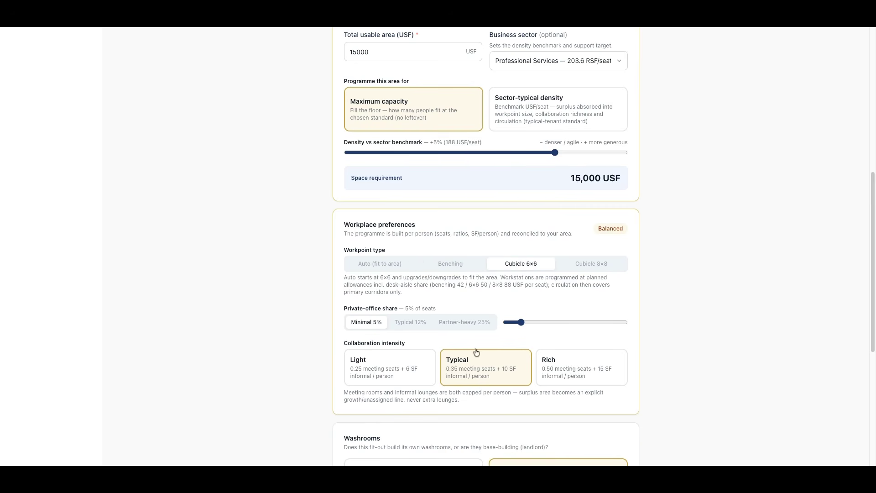
# - Set the private-office share to Partner-heavy 25%
pyautogui.scroll(-1, 476, 352)
pyautogui.scroll(-2, 476, 351)
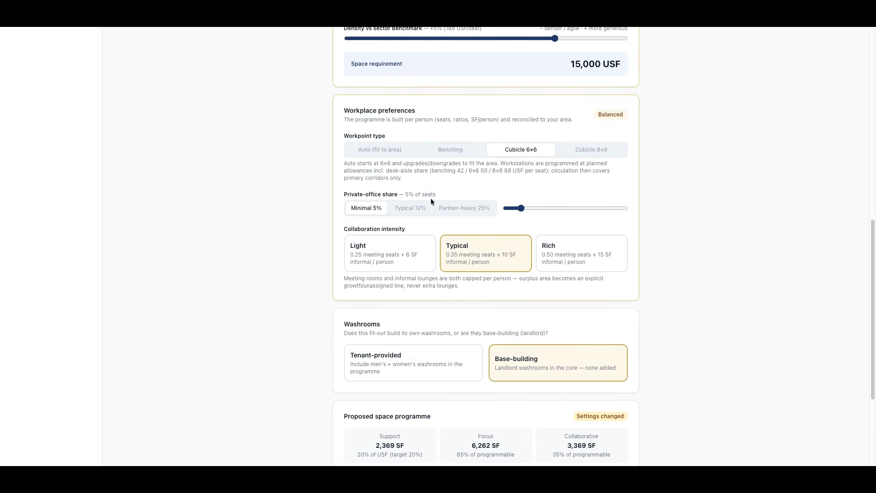
pyautogui.click(464, 211)
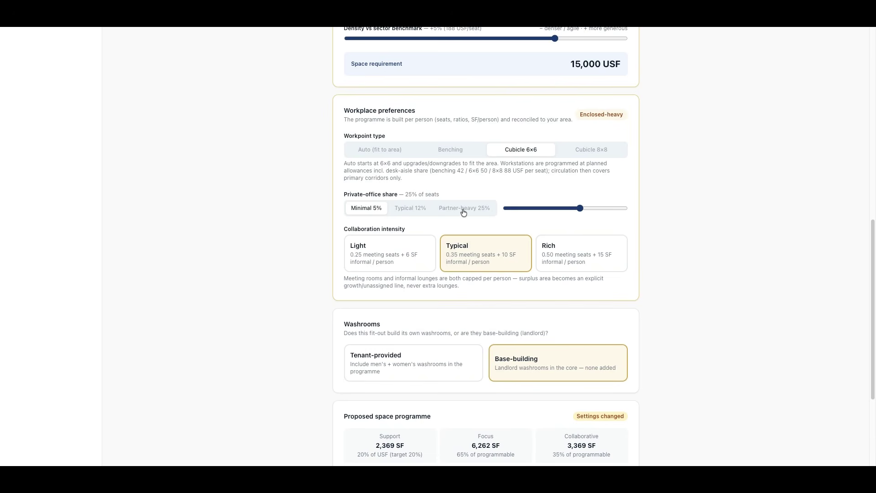
# - Try raising the private-office share to 40%, and return it to the Partner-heavy 25% preset
pyautogui.click(580, 209)
pyautogui.press('Right')
pyautogui.press('Right')
pyautogui.press('Right')
pyautogui.press('Right')
pyautogui.press('Right')
pyautogui.press('Right')
pyautogui.press('Right')
pyautogui.press('Right')
pyautogui.press('Right')
pyautogui.press('Right')
pyautogui.press('Right')
pyautogui.press('Right')
pyautogui.press('Right')
pyautogui.press('Right')
pyautogui.press('Right')
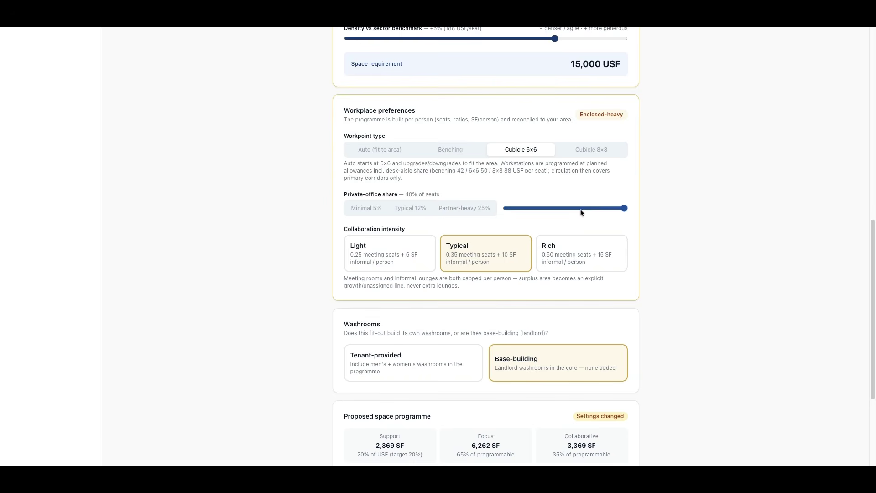
pyautogui.press('Left')
pyautogui.press('Left')
pyautogui.press('Left')
pyautogui.press('Left')
pyautogui.press('Left')
pyautogui.press('Left')
pyautogui.press('Left')
pyautogui.press('Left')
pyautogui.press('Left')
pyautogui.press('Left')
pyautogui.press('Left')
pyautogui.press('Left')
pyautogui.press('Left')
pyautogui.press('Left')
pyautogui.press('Left')
pyautogui.click(454, 210)
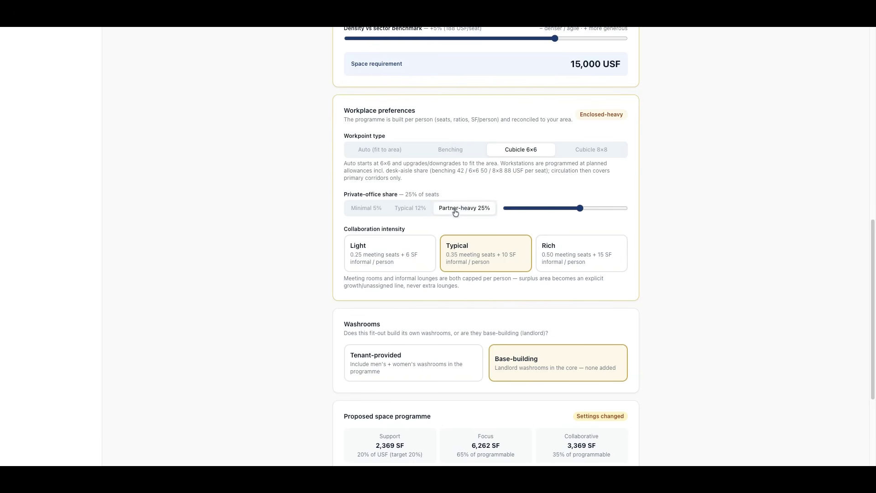
# - Switch the washrooms setting to Tenant-provided
pyautogui.scroll(-2, 377, 288)
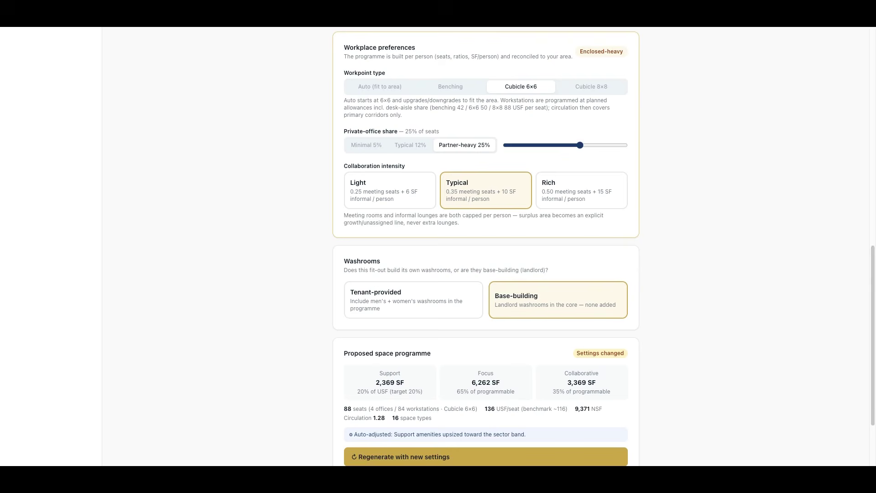
pyautogui.scroll(8, 428, 254)
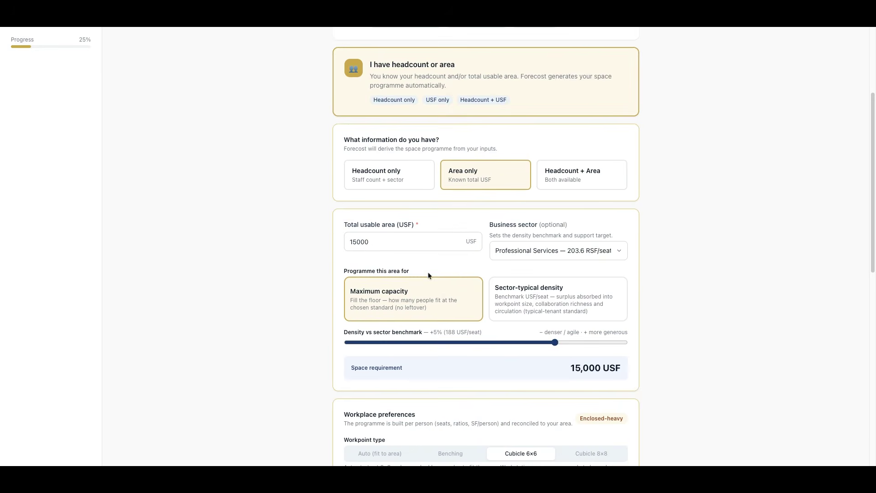
pyautogui.scroll(-10, 439, 290)
pyautogui.scroll(2, 440, 290)
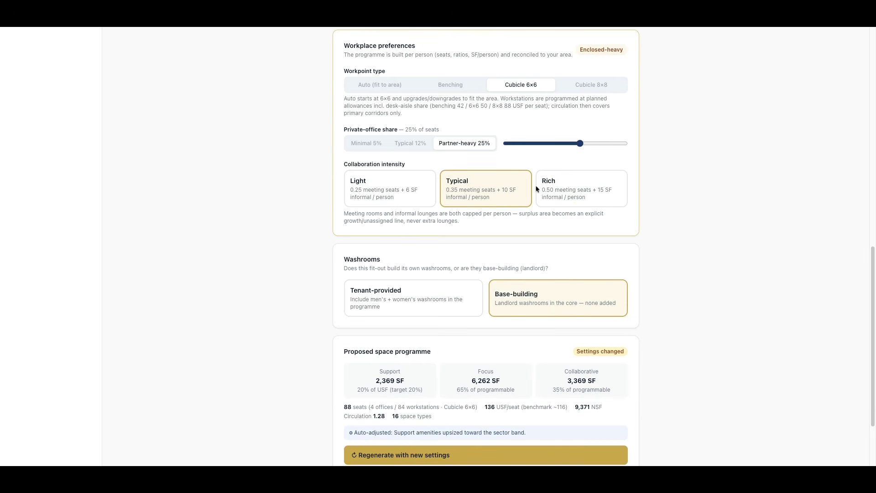
pyautogui.scroll(-2, 475, 262)
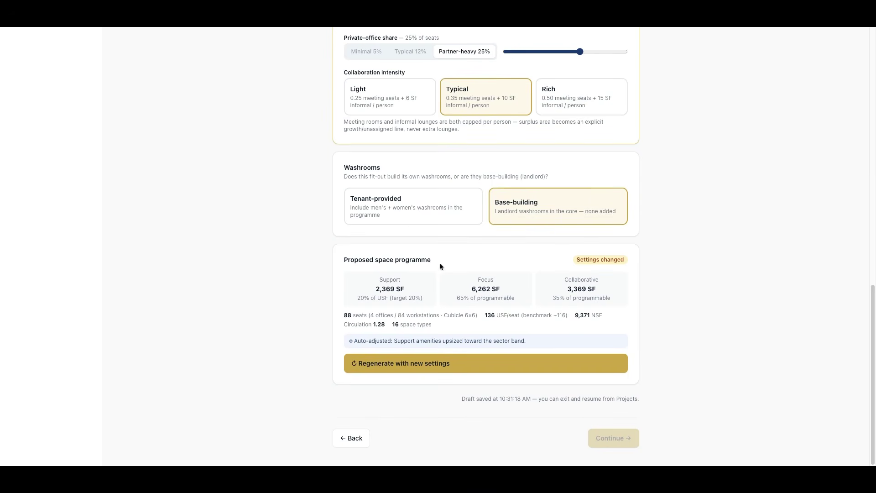
pyautogui.click(405, 215)
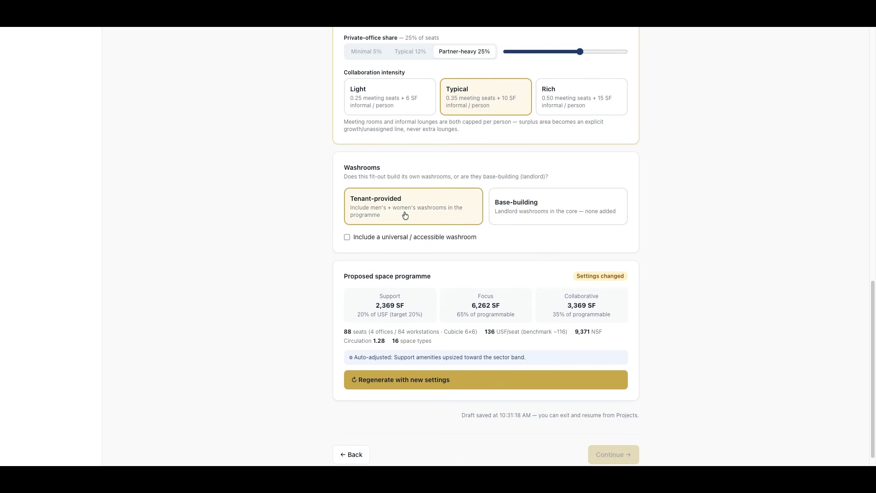
# - Compare the Base-building and Tenant-provided washroom options, and leave the washrooms on Base-building
pyautogui.scroll(4, 420, 276)
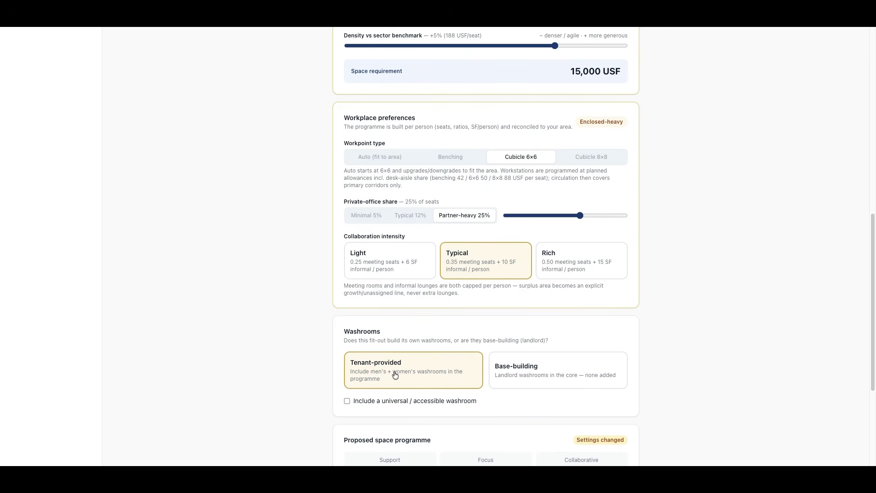
pyautogui.scroll(5, 396, 313)
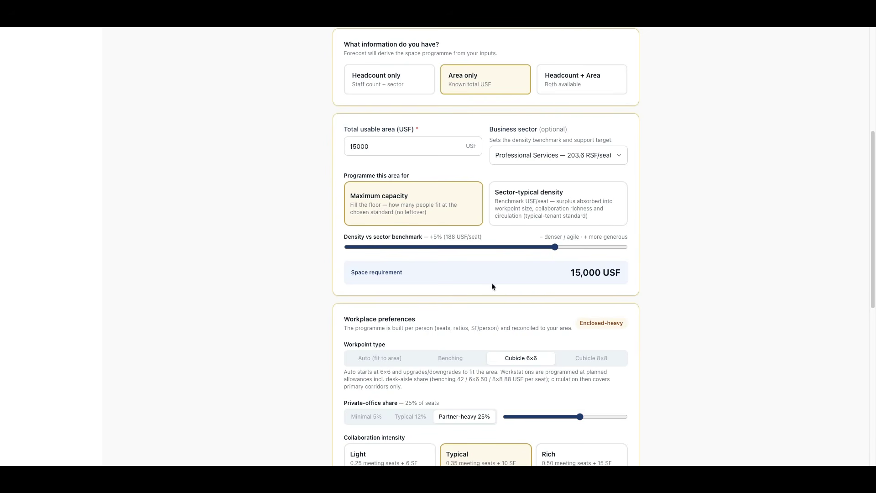
pyautogui.scroll(-3, 612, 309)
pyautogui.scroll(-1, 354, 365)
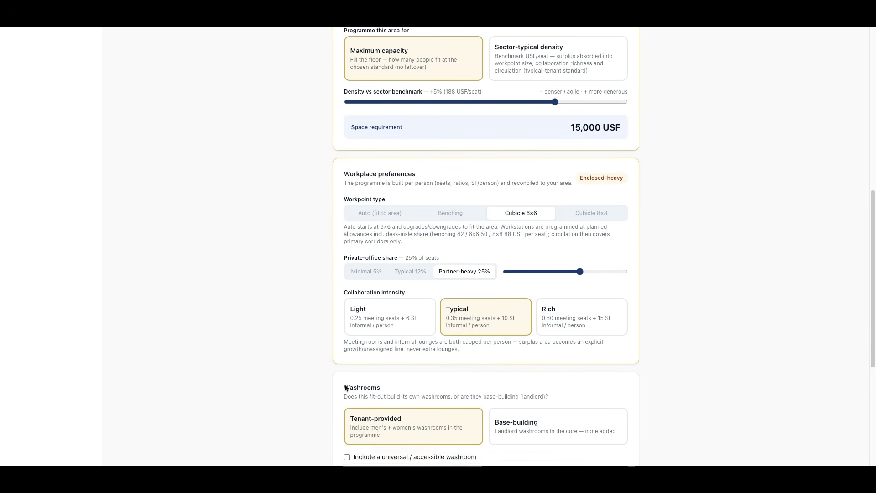
pyautogui.click(524, 413)
pyautogui.scroll(-1, 434, 389)
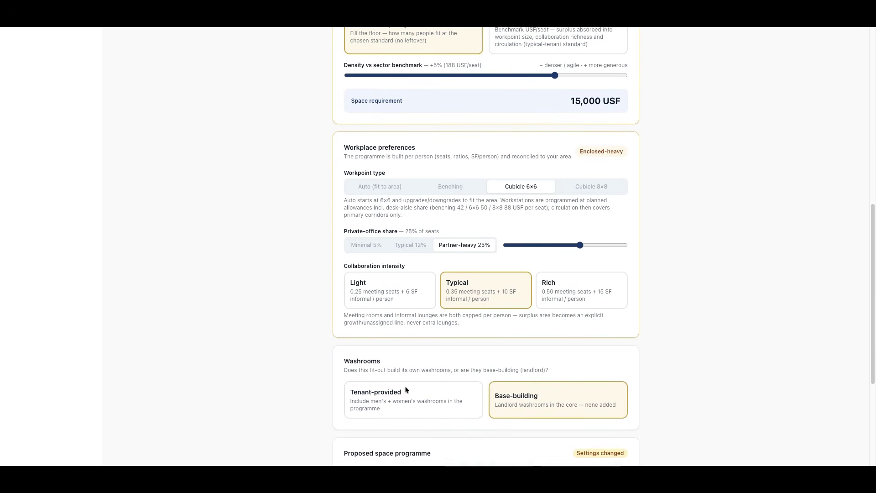
pyautogui.click(395, 398)
pyautogui.scroll(-5, 396, 387)
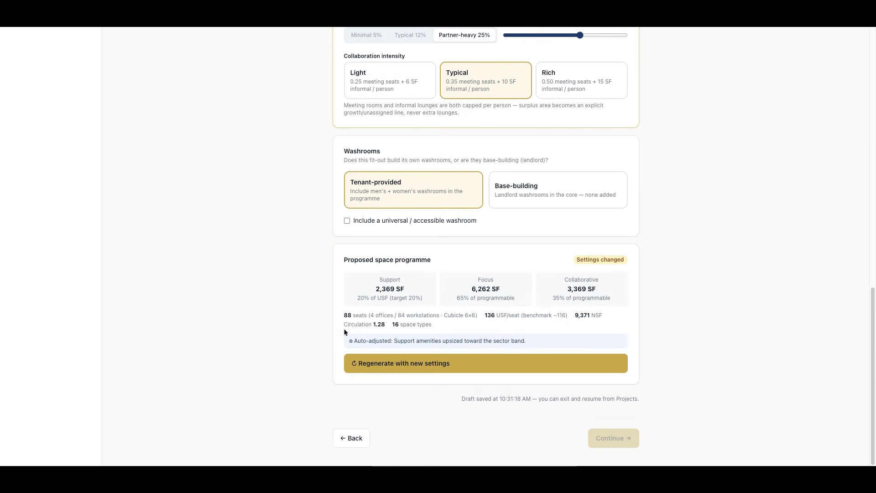
pyautogui.scroll(1, 365, 203)
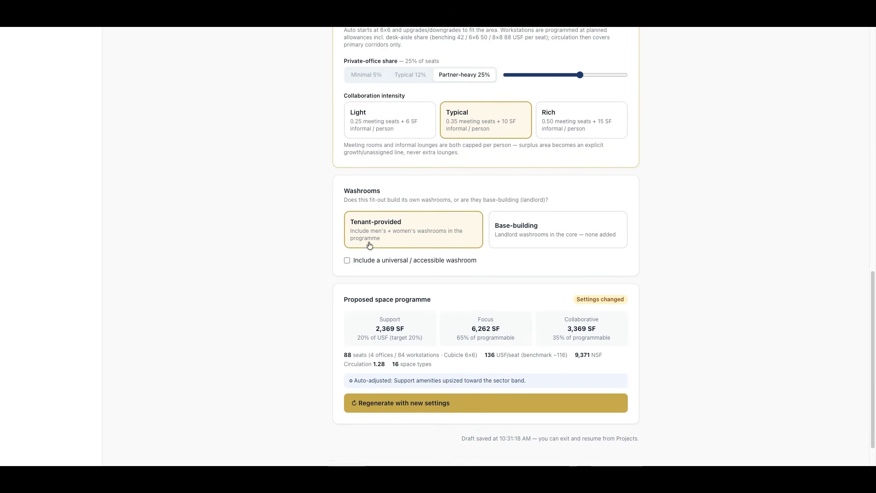
pyautogui.click(542, 233)
# - Regenerate the proposed space programme with the new settings
pyautogui.click(398, 387)
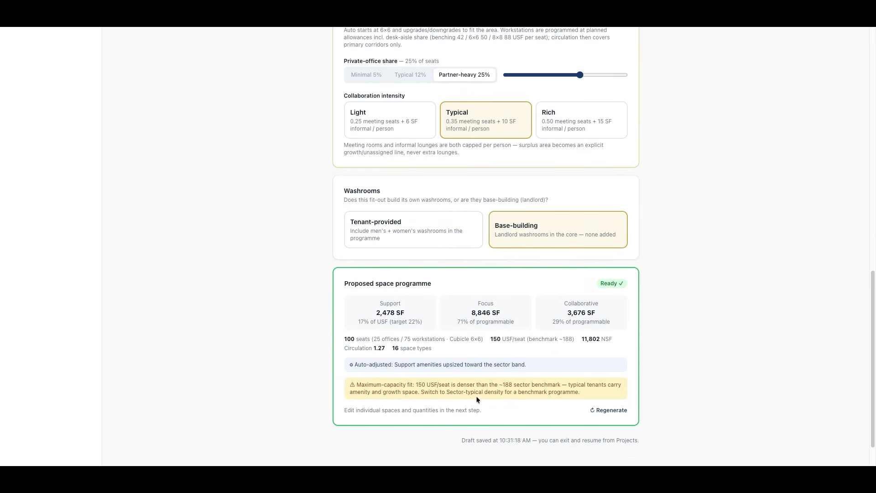
pyautogui.scroll(1, 419, 315)
pyautogui.scroll(15, 431, 295)
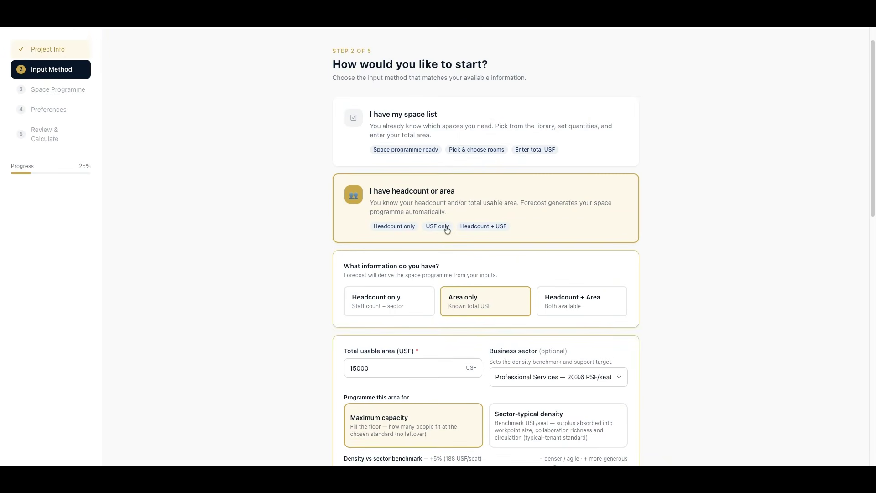
# - Review the Support, Focus and Collaborative areas of the proposed space programme against the chosen workplace preferences
pyautogui.scroll(-12, 455, 246)
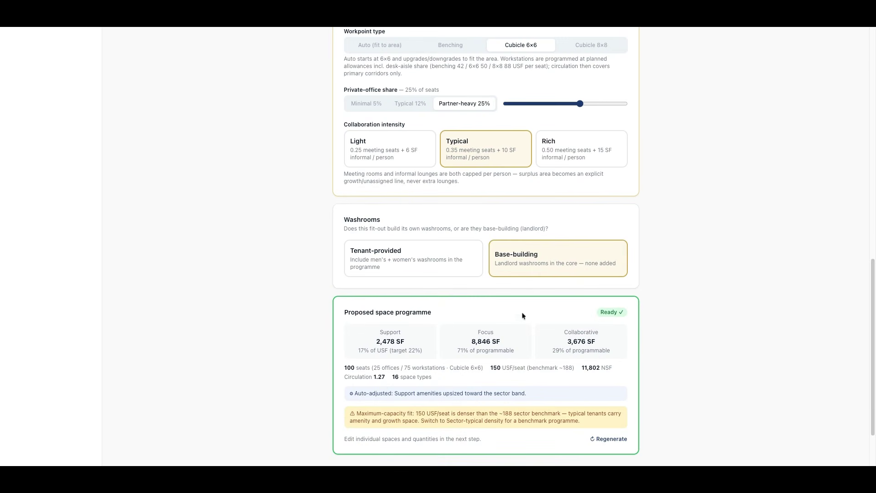
pyautogui.scroll(-1, 428, 338)
pyautogui.scroll(-2, 428, 338)
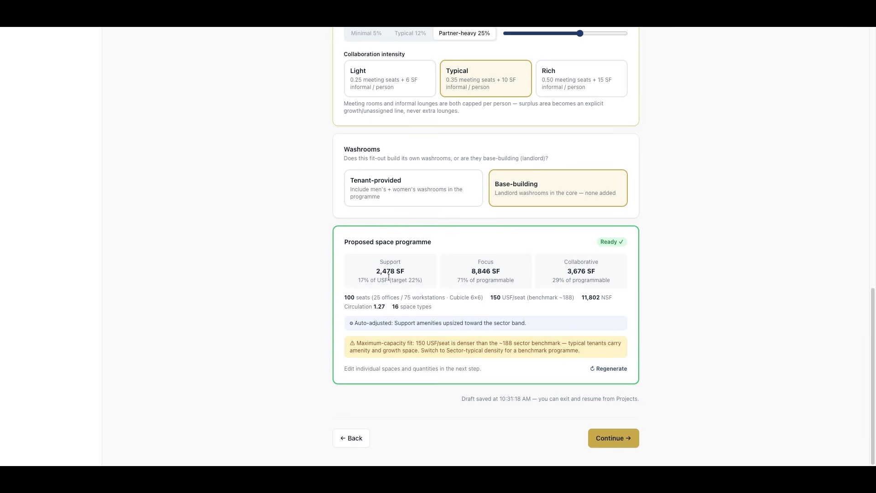
pyautogui.moveTo(375, 272); pyautogui.dragTo(396, 272)
pyautogui.tripleClick(472, 276)
pyautogui.moveTo(571, 273); pyautogui.dragTo(566, 274)
pyautogui.tripleClick(566, 274)
pyautogui.scroll(10, 464, 299)
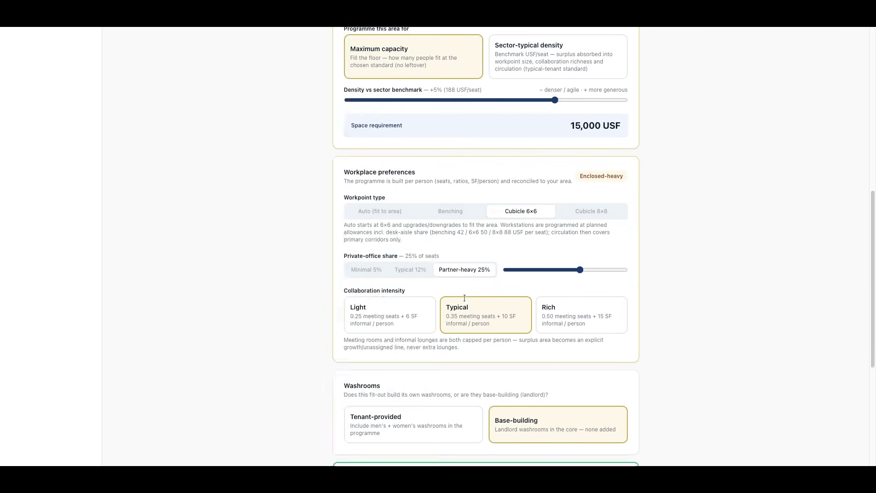
pyautogui.scroll(-10, 414, 264)
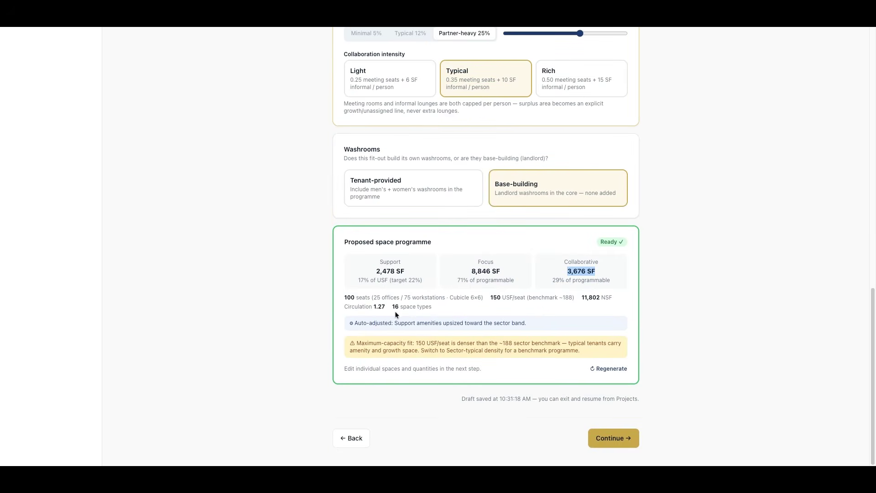
# - Examine the proposed programme's seat count, office and workstation split, and USF per seat against the sector benchmark
pyautogui.tripleClick(370, 299)
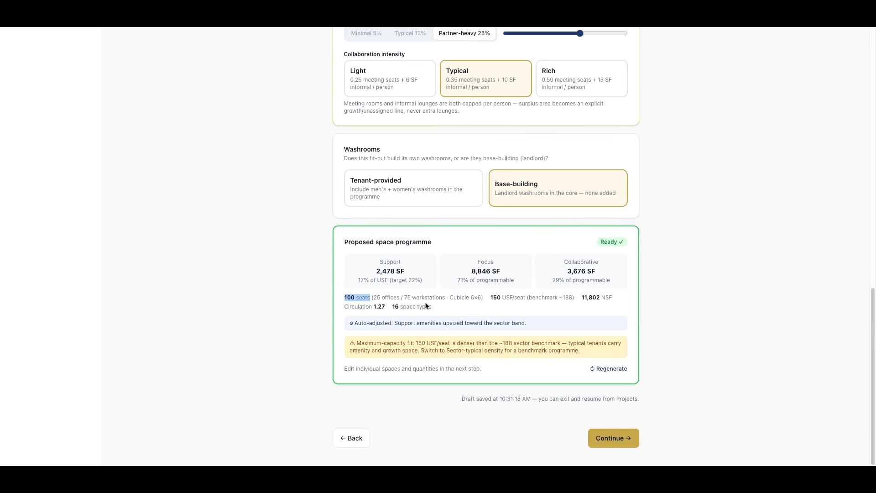
pyautogui.moveTo(399, 297); pyautogui.dragTo(371, 298)
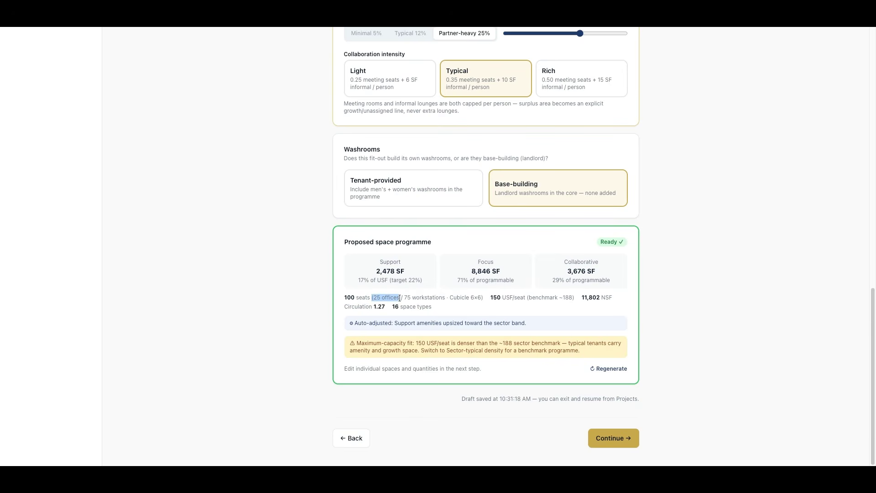
pyautogui.doubleClick(447, 298)
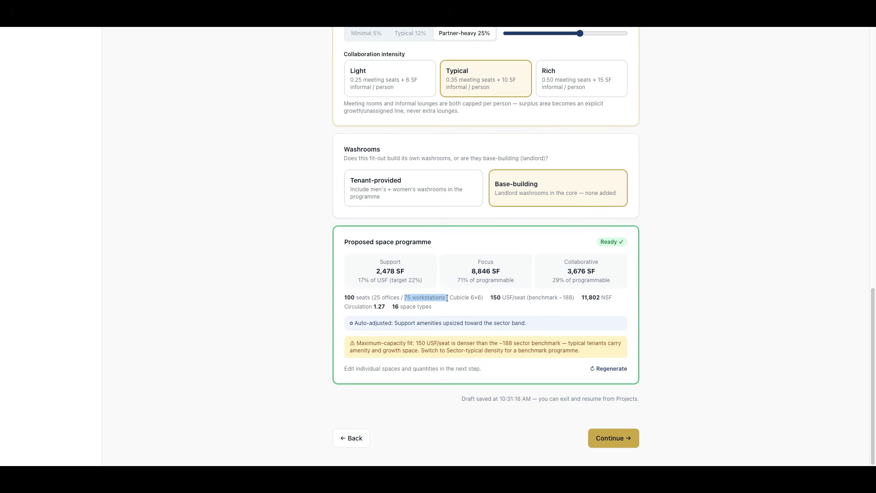
pyautogui.moveTo(481, 299); pyautogui.dragTo(404, 300)
pyautogui.moveTo(574, 298); pyautogui.dragTo(563, 298)
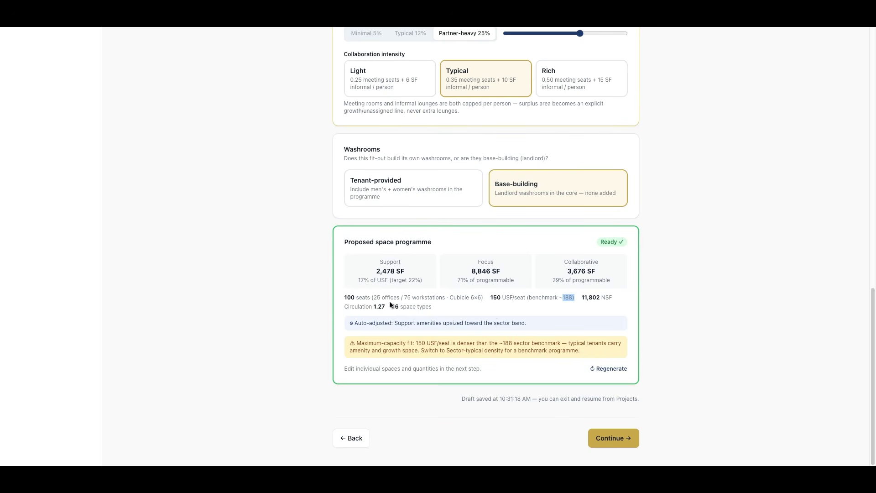
pyautogui.moveTo(400, 298); pyautogui.dragTo(371, 299)
# - Set the private-office share to Typical 12% and regenerate the proposed space programme with the new settings
pyautogui.scroll(10, 442, 330)
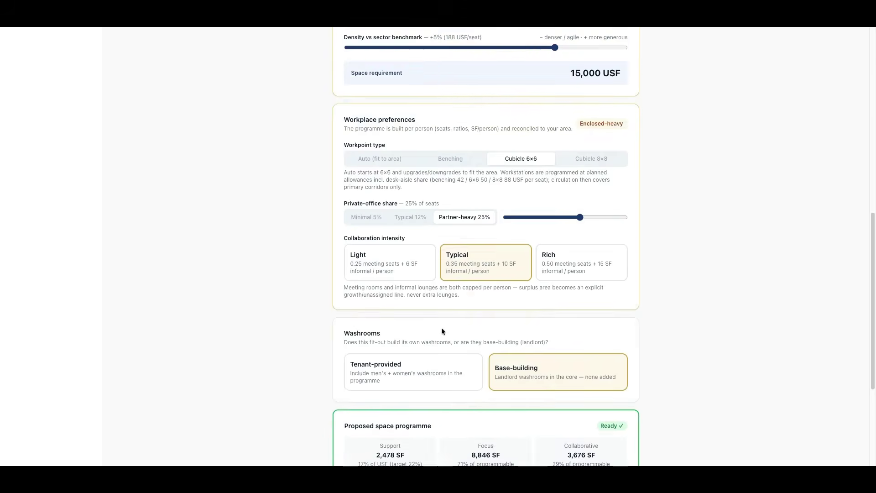
pyautogui.scroll(-5, 441, 331)
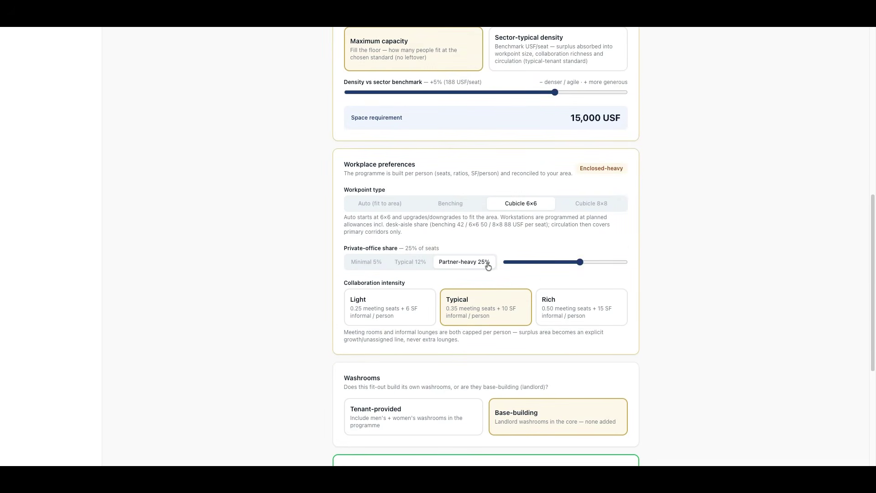
pyautogui.click(411, 264)
pyautogui.scroll(-5, 415, 324)
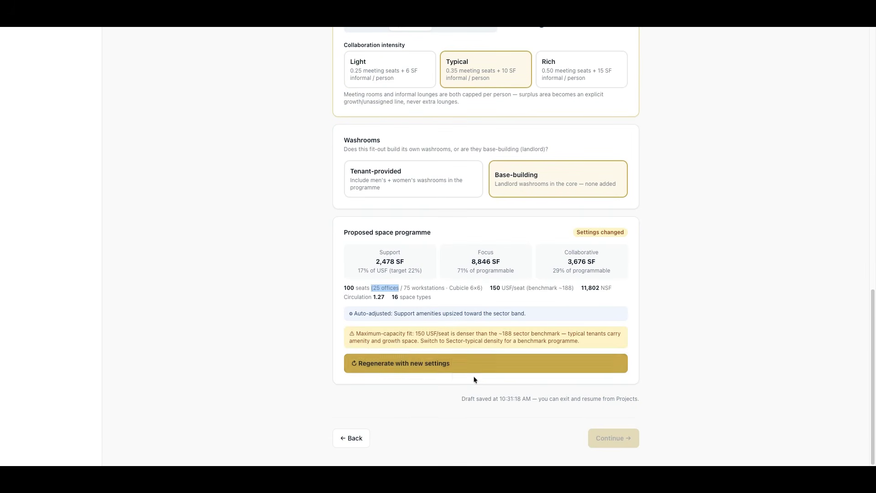
pyautogui.click(422, 367)
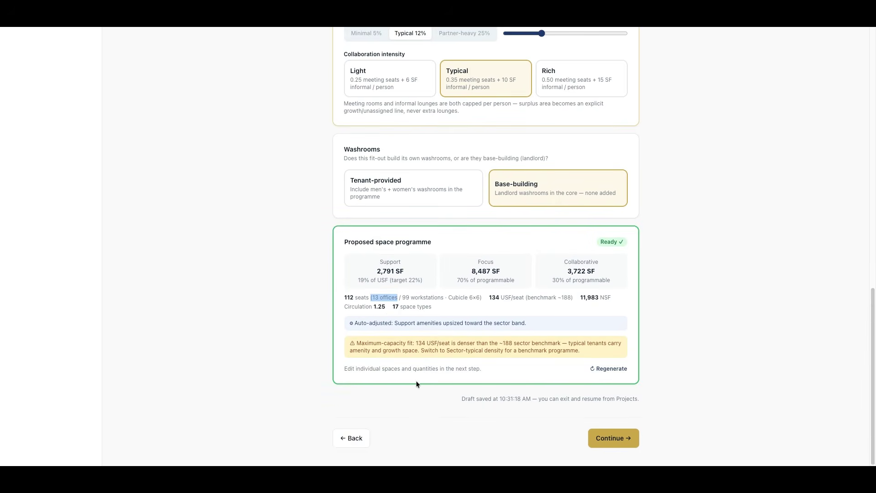
# - Check the regenerated programme's seats, density, net area and circulation against the area and workplace settings
pyautogui.click(383, 300)
pyautogui.scroll(12, 440, 305)
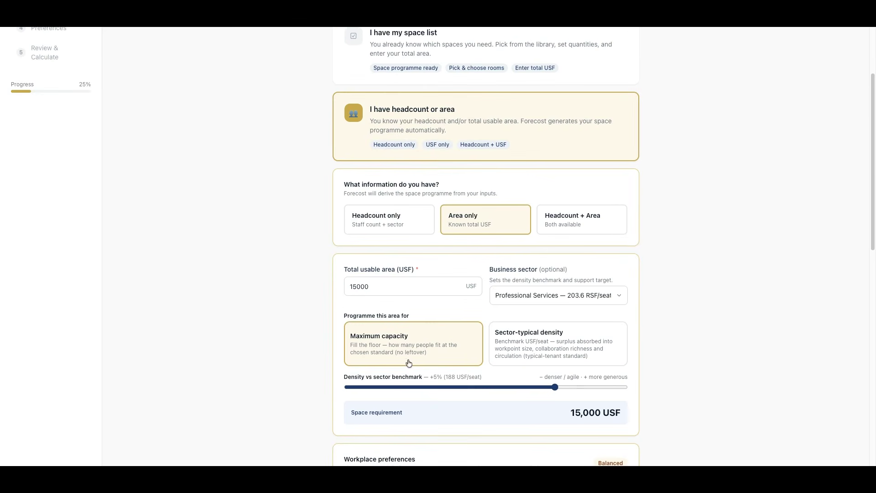
pyautogui.scroll(-10, 389, 351)
pyautogui.scroll(-2, 389, 351)
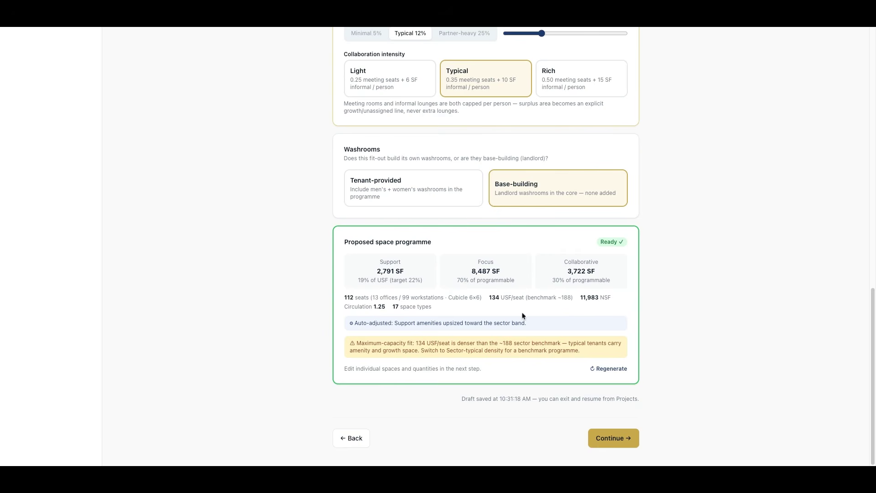
pyautogui.scroll(3, 522, 316)
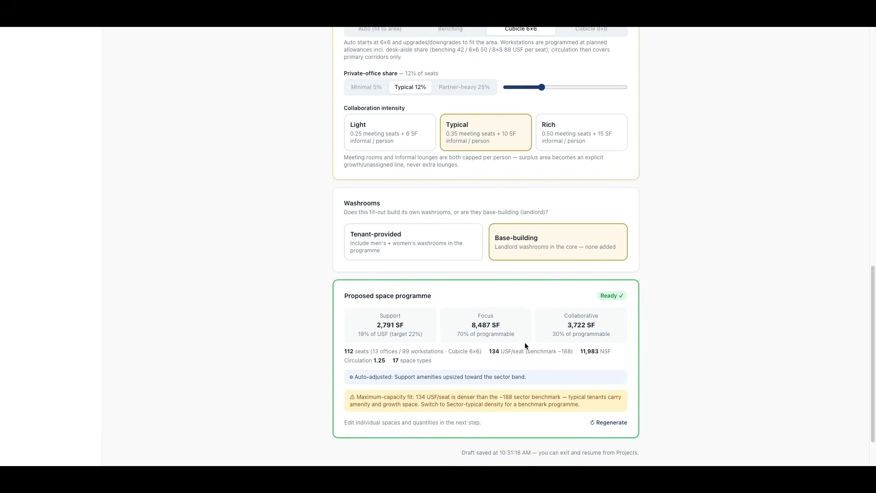
pyautogui.scroll(6, 519, 346)
pyautogui.scroll(-7, 500, 367)
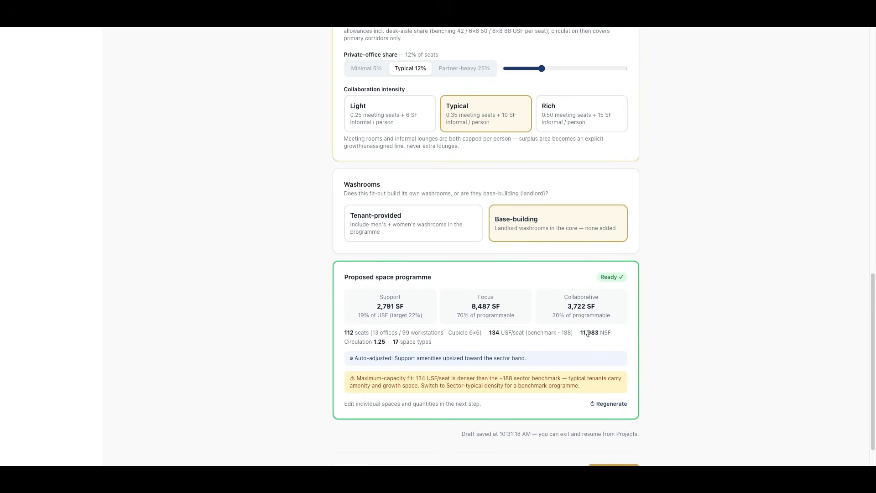
pyautogui.scroll(-1, 597, 349)
pyautogui.scroll(-2, 597, 350)
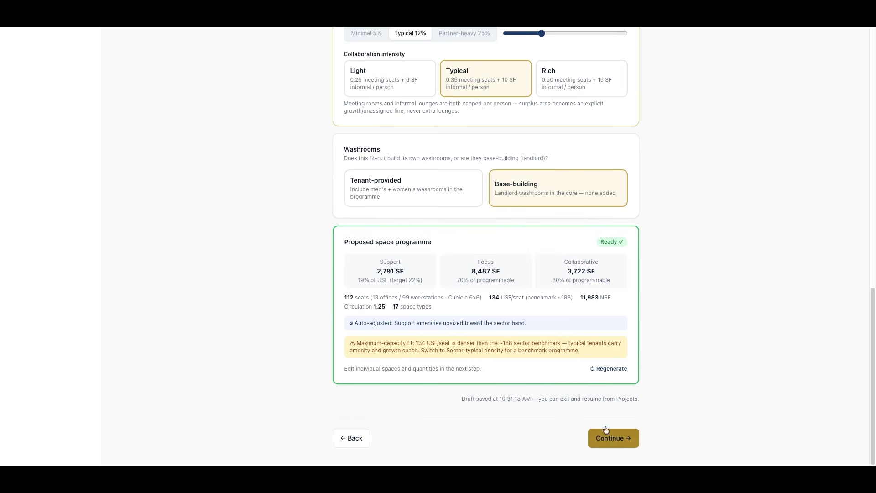
# - Accept the input method settings and continue to the Space Programme step of the project
pyautogui.scroll(20, 549, 372)
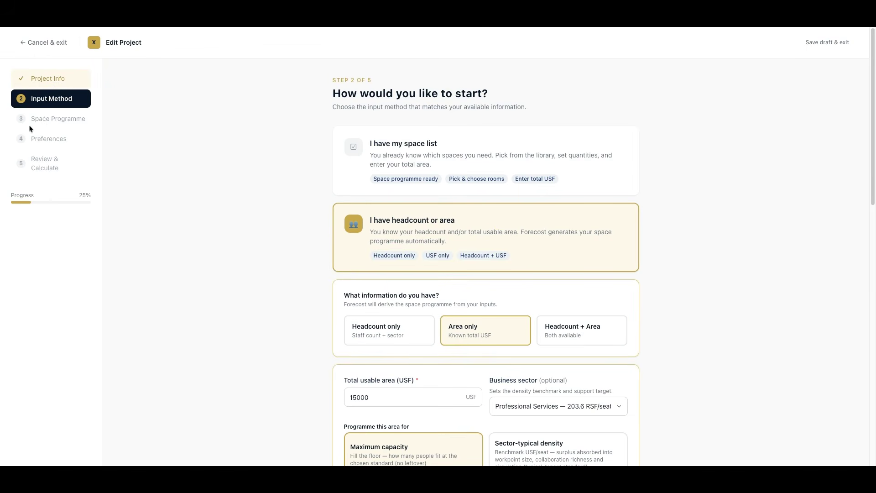
pyautogui.scroll(-20, 454, 332)
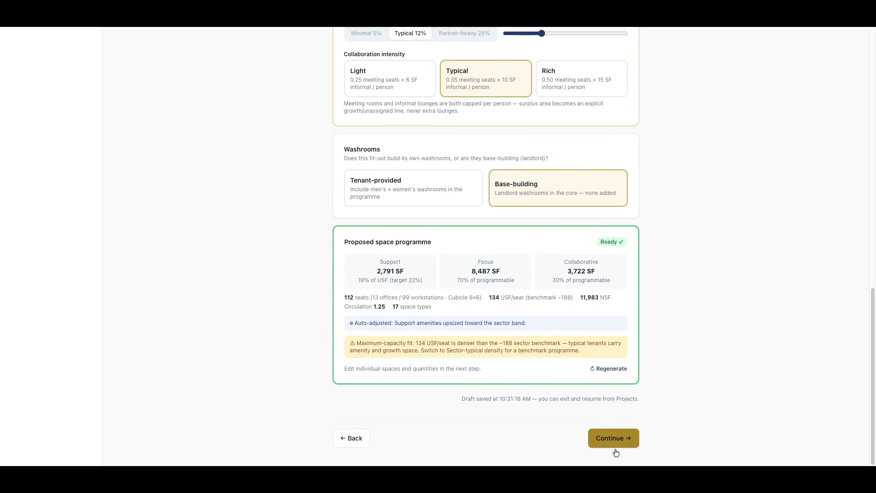
pyautogui.click(615, 439)
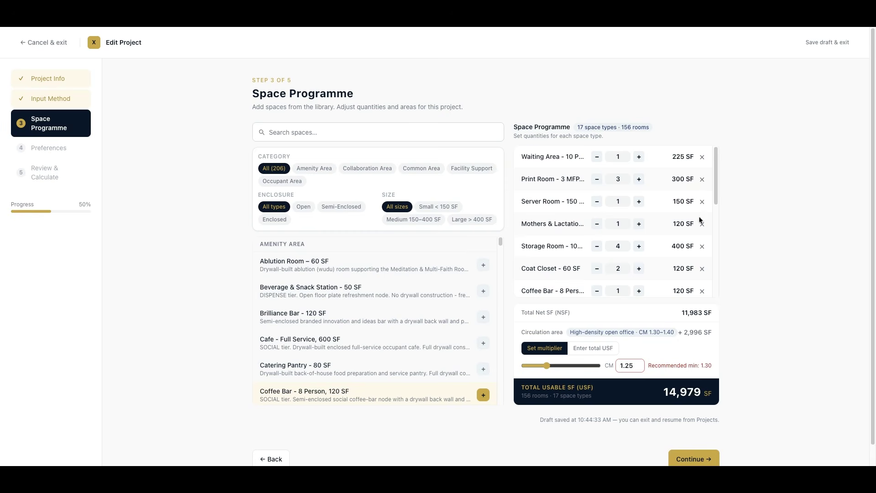
# - Review the generated room list with each space type's quantity and area, from the waiting area through to the chat points
pyautogui.scroll(-1, 701, 219)
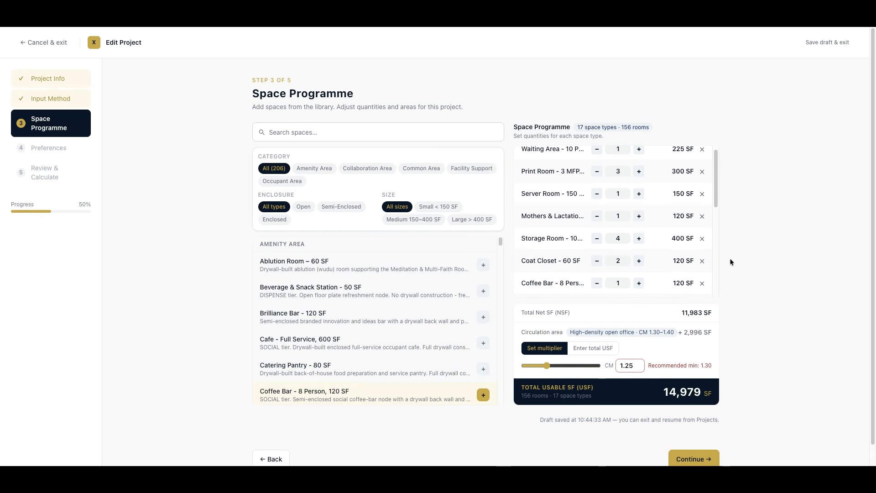
pyautogui.scroll(-1, 731, 261)
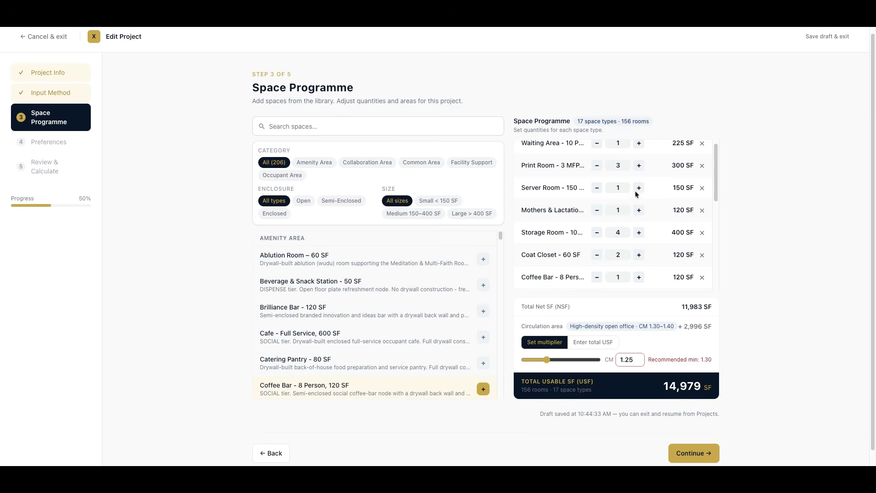
pyautogui.scroll(-2, 569, 259)
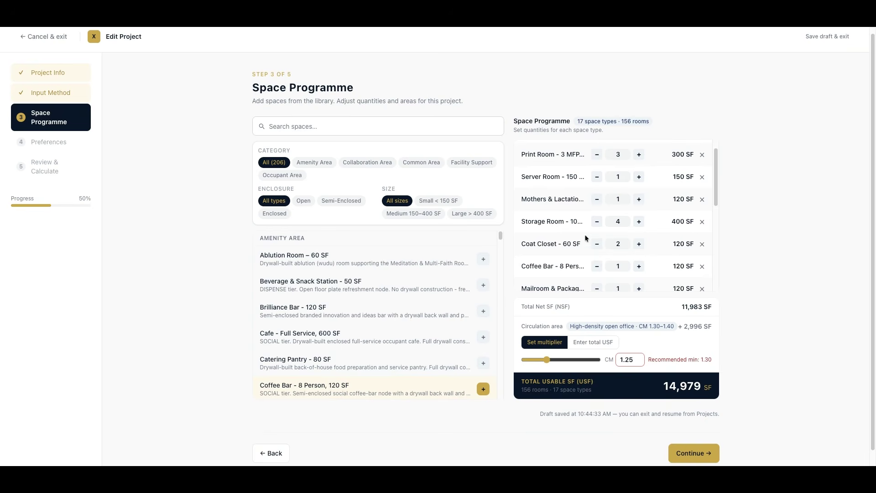
pyautogui.scroll(-1, 579, 285)
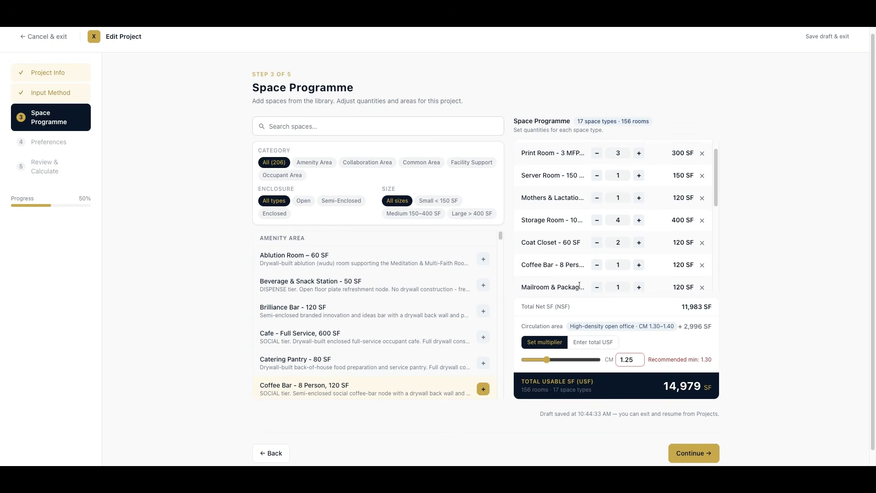
pyautogui.scroll(-1, 570, 270)
pyautogui.scroll(-1, 623, 265)
pyautogui.scroll(-1, 623, 266)
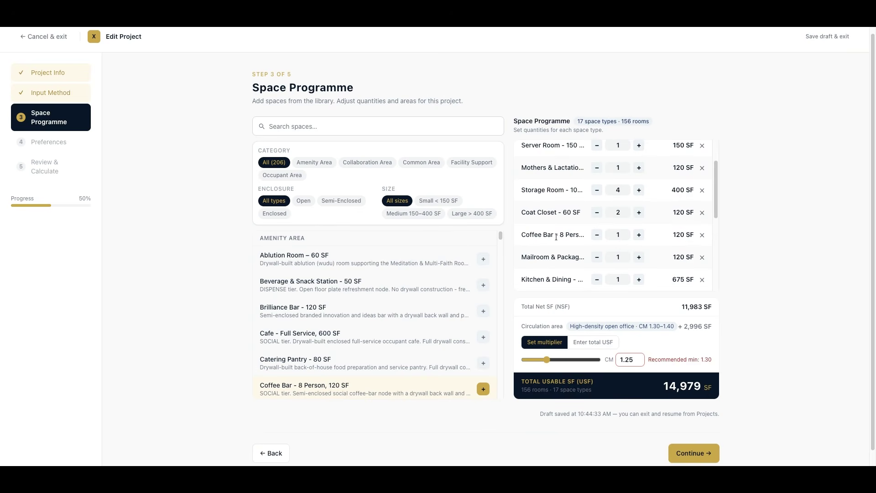
pyautogui.moveTo(554, 236); pyautogui.dragTo(521, 236)
pyautogui.scroll(-1, 607, 285)
pyautogui.scroll(-3, 607, 285)
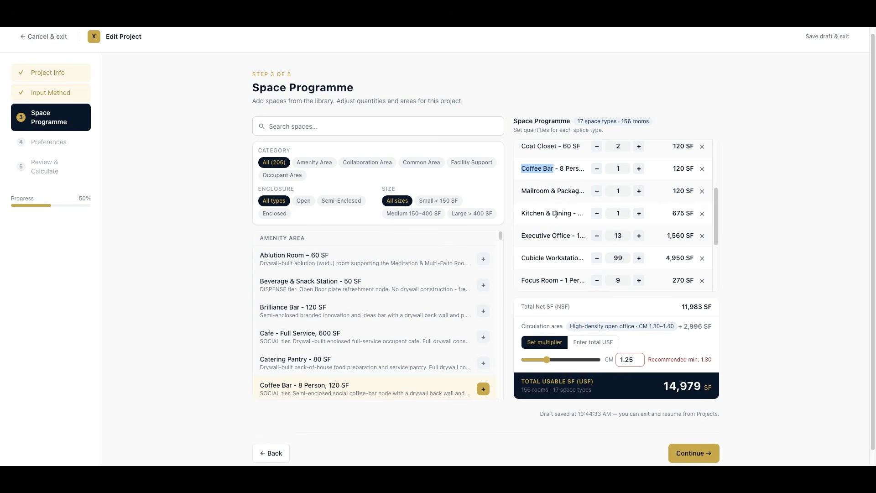
pyautogui.scroll(-1, 695, 224)
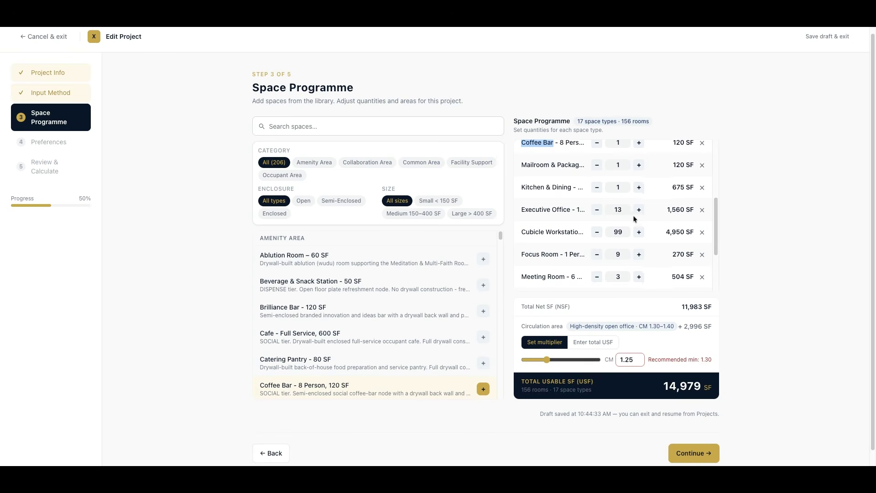
pyautogui.scroll(-1, 658, 255)
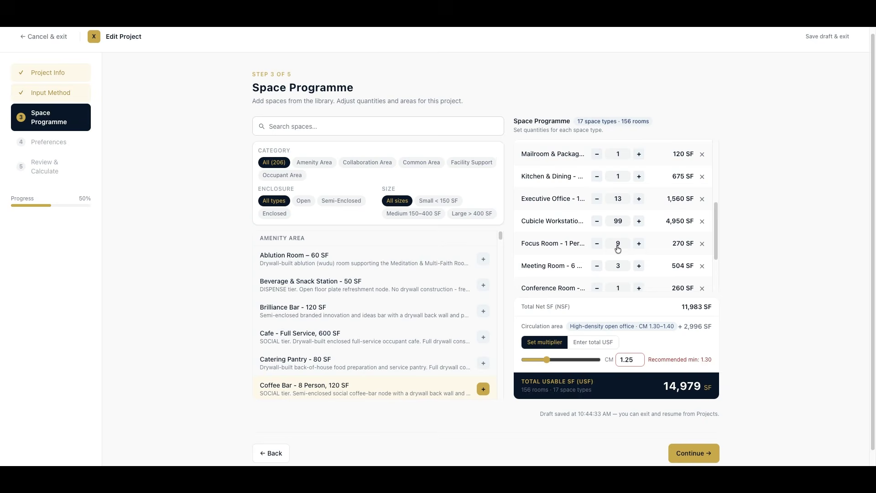
pyautogui.scroll(-1, 618, 248)
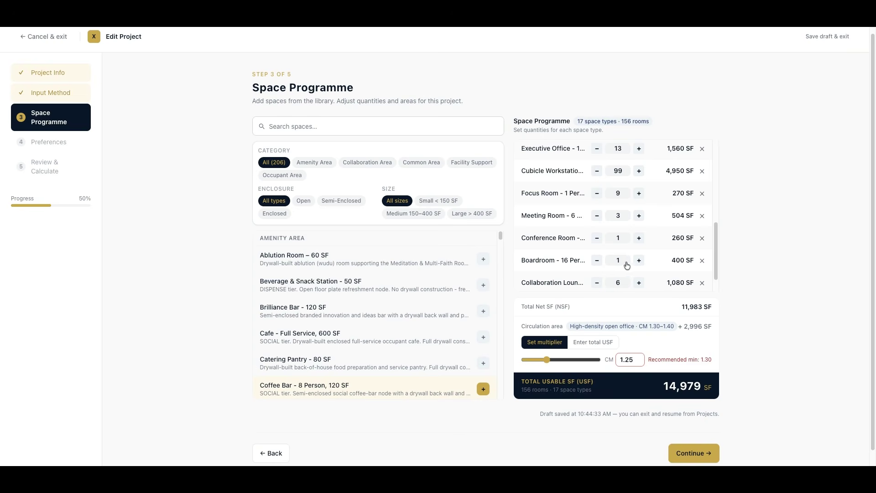
pyautogui.scroll(-1, 638, 265)
pyautogui.scroll(-1, 574, 258)
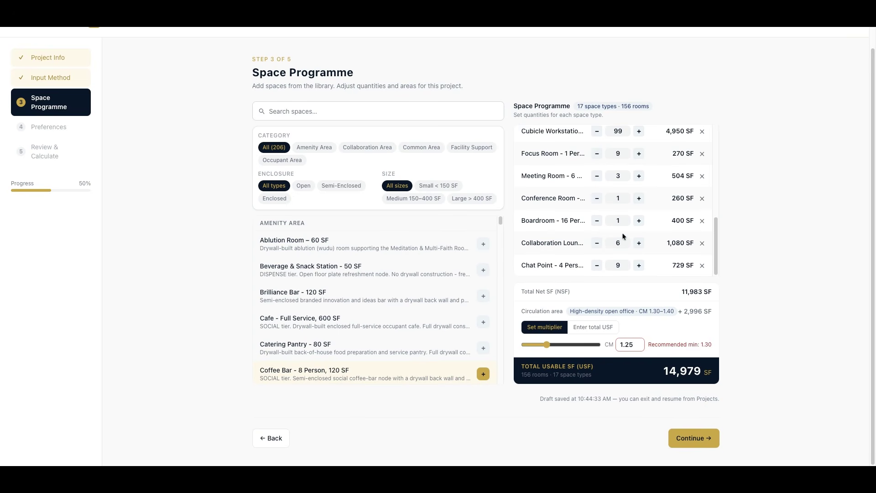
pyautogui.scroll(1, 611, 201)
# - Switch the circulation area from a set multiplier to a known total USF of 15000 SF
pyautogui.moveTo(666, 371); pyautogui.dragTo(709, 372)
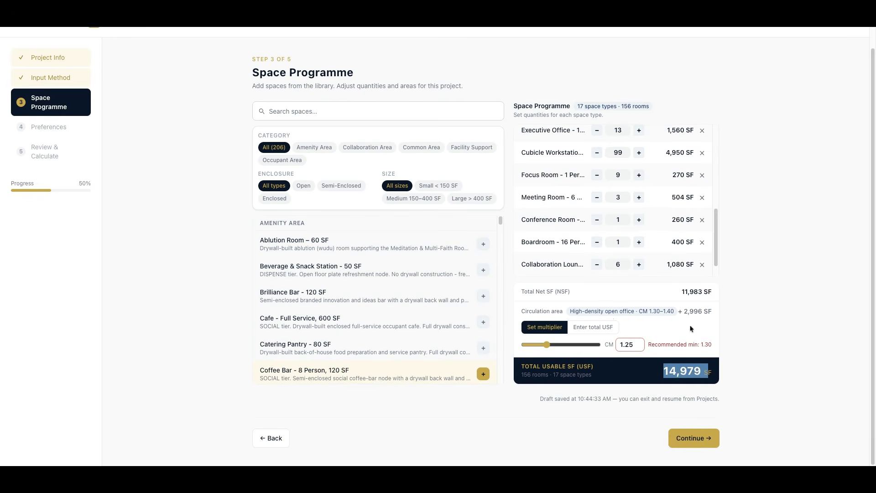
pyautogui.click(594, 328)
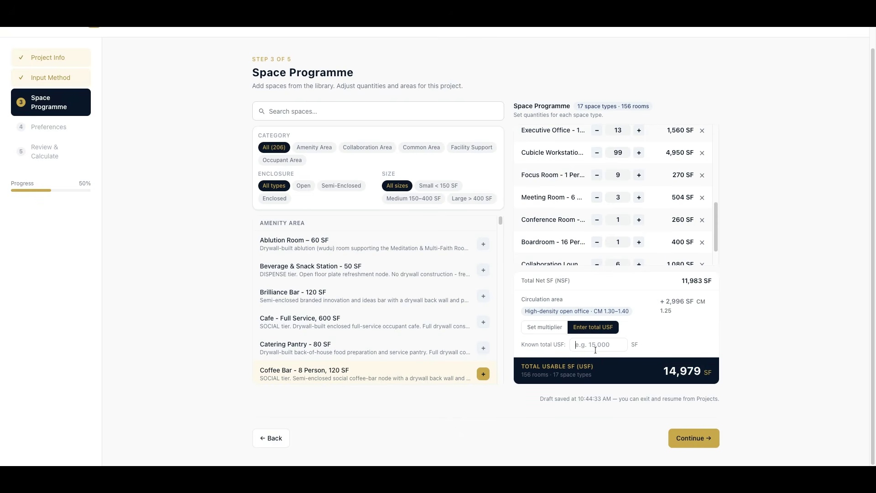
pyautogui.write('15000')
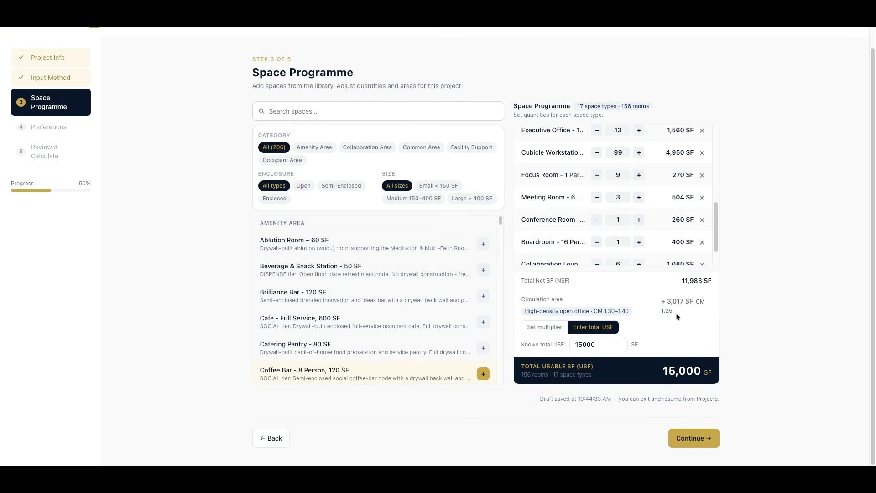
pyautogui.scroll(1, 678, 317)
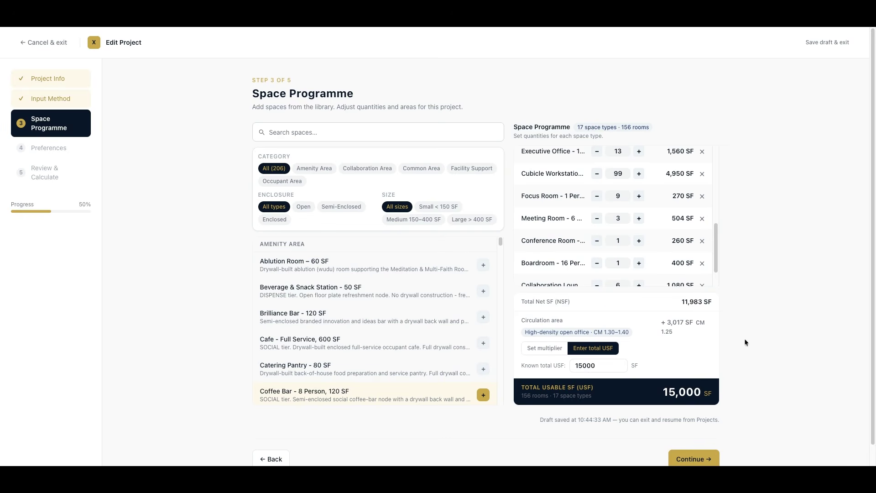
pyautogui.scroll(1, 721, 264)
pyautogui.scroll(5, 719, 248)
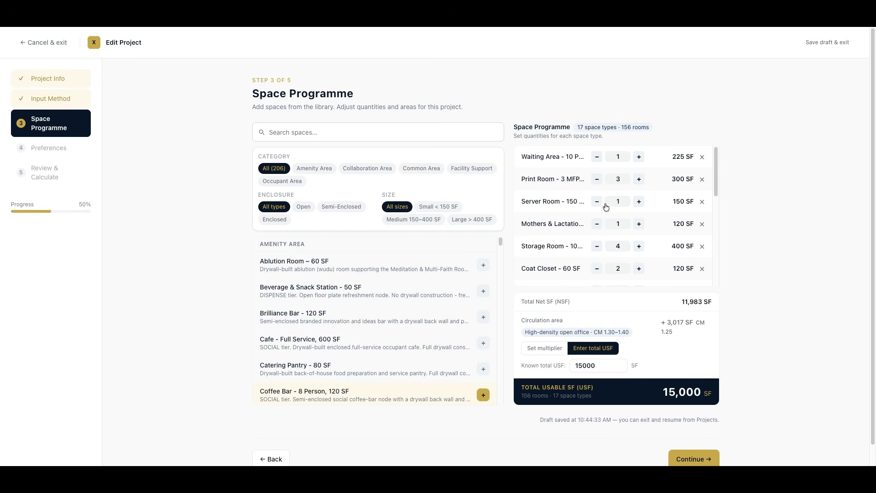
# - Recheck the space programme's room list and continue to the Preferences step of the project
pyautogui.scroll(-5, 607, 208)
pyautogui.scroll(-1, 604, 170)
pyautogui.scroll(5, 625, 214)
pyautogui.scroll(1, 627, 218)
pyautogui.scroll(-5, 616, 215)
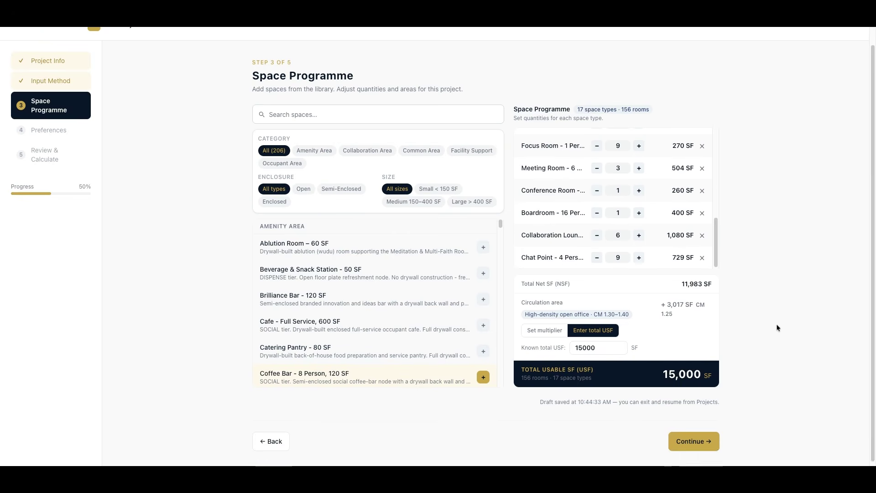
pyautogui.click(694, 440)
pyautogui.scroll(-2, 456, 352)
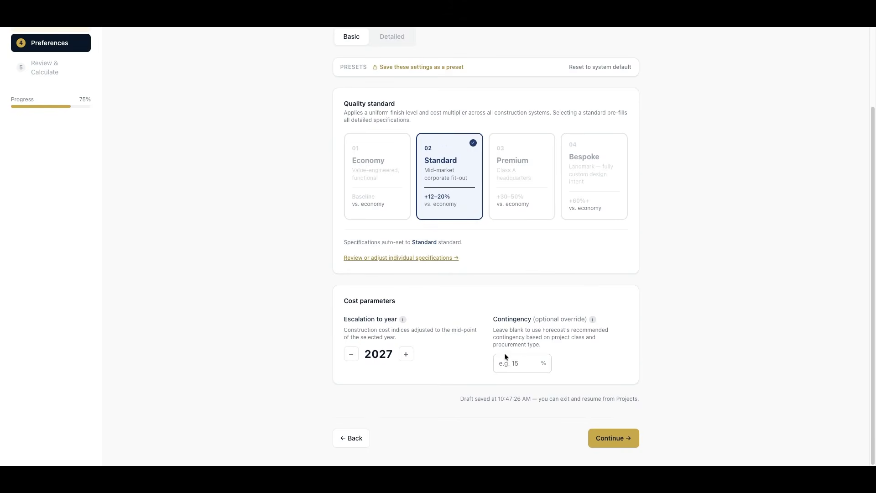
# - Accept the Standard quality and 2027 escalation preferences, and calculate the estimate without giving it a custom name
pyautogui.click(612, 438)
pyautogui.scroll(-10, 502, 320)
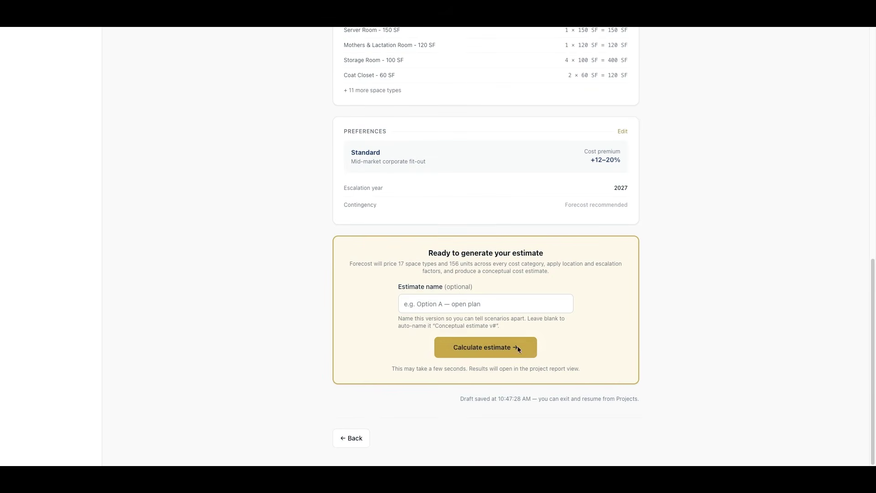
pyautogui.click(516, 348)
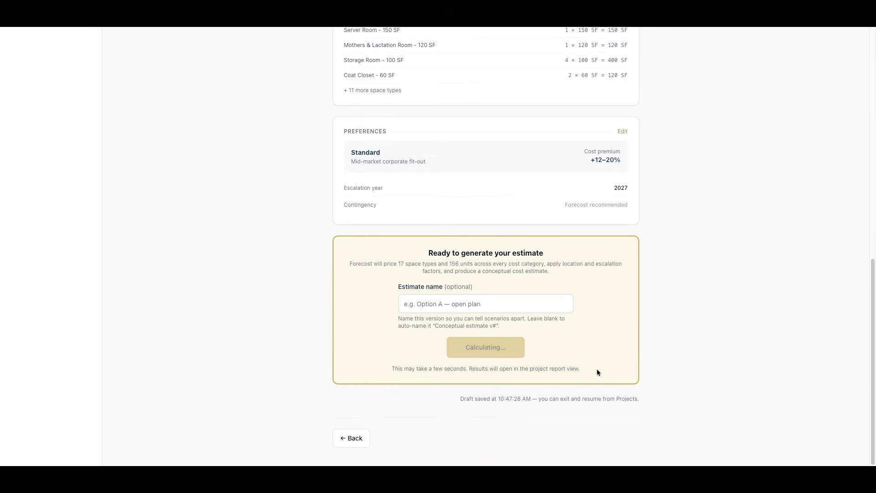
# - Review the estimate's category costs and cost rollup, and exclude tax from the total project cost
pyautogui.scroll(6, 371, 317)
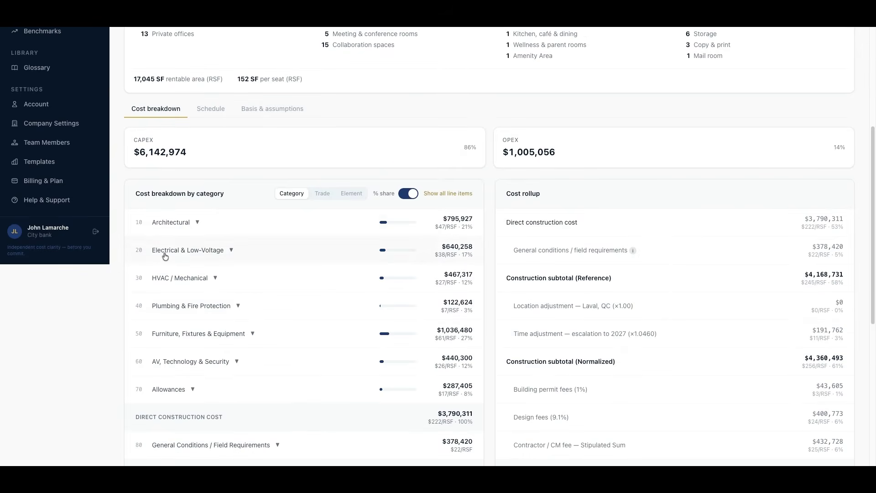
pyautogui.scroll(-1, 302, 280)
pyautogui.scroll(1, 302, 280)
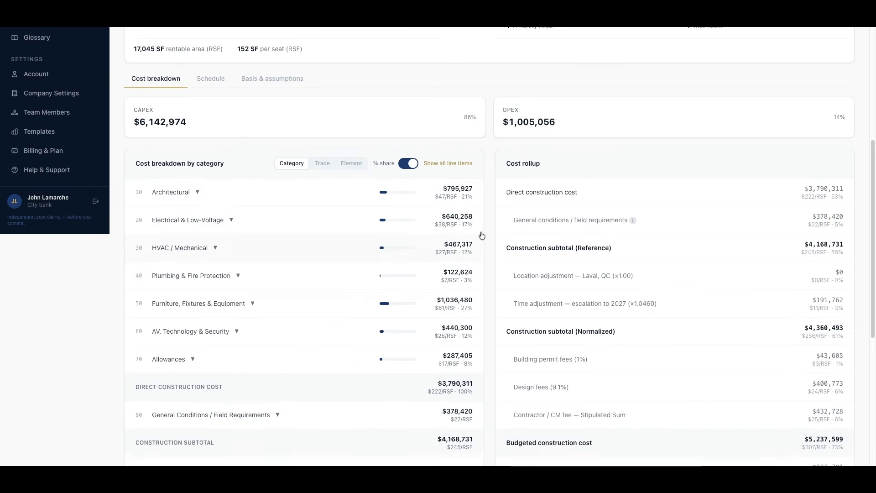
pyautogui.scroll(-1, 306, 301)
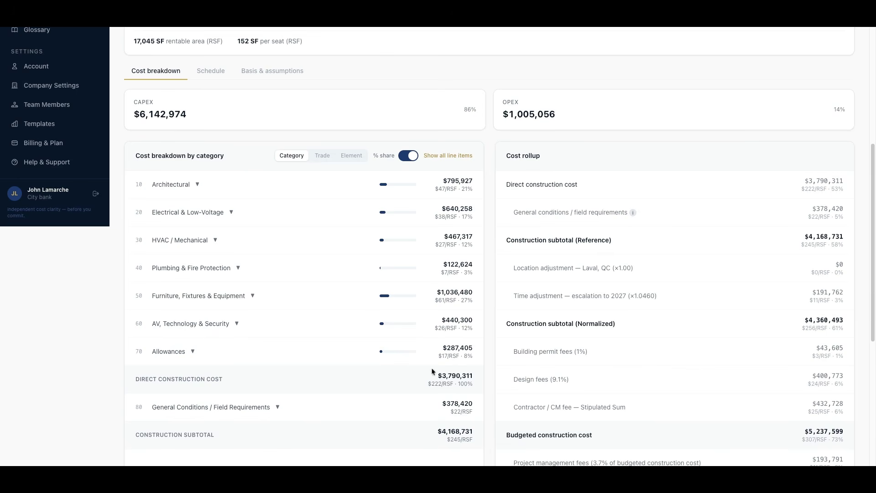
pyautogui.scroll(5, 445, 346)
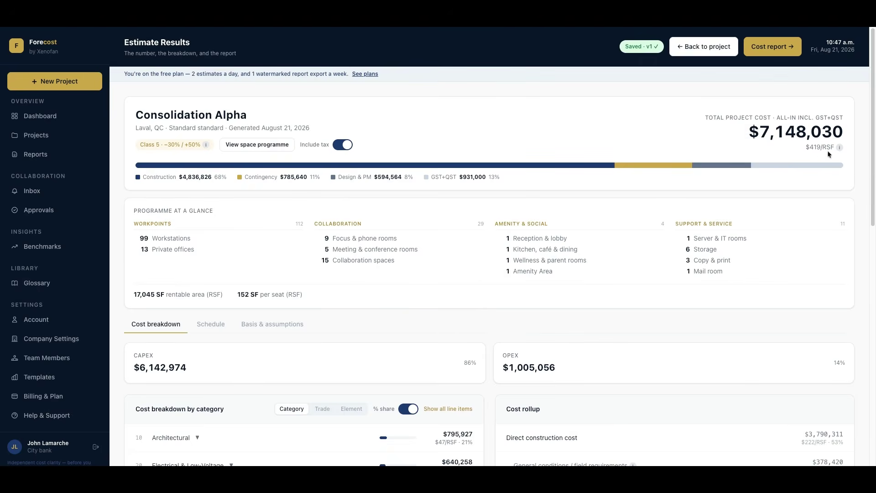
pyautogui.click(336, 147)
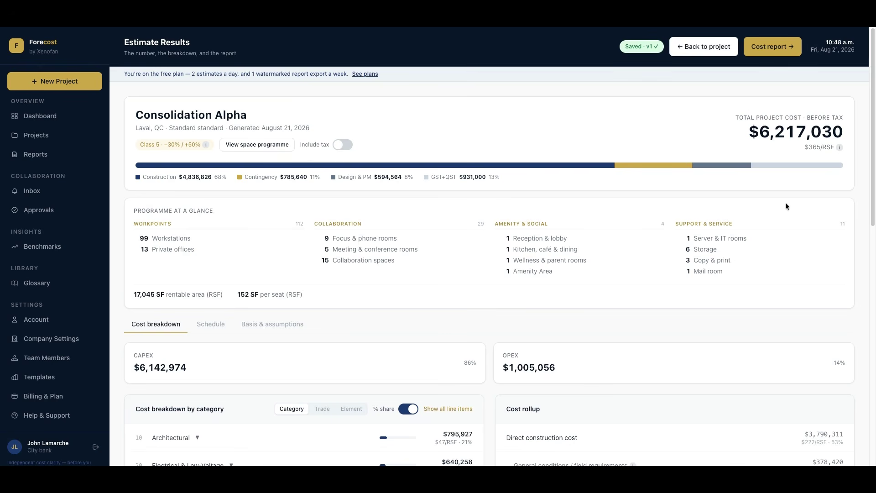
# - Examine the cost breakdown and the rollup from direct construction cost to the all-in total, highlighting the contingency amount
pyautogui.scroll(-9, 782, 217)
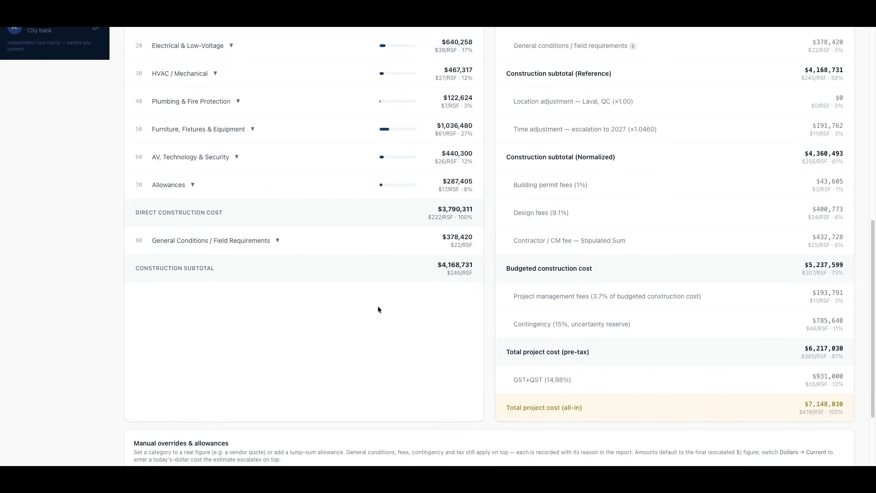
pyautogui.scroll(5, 379, 310)
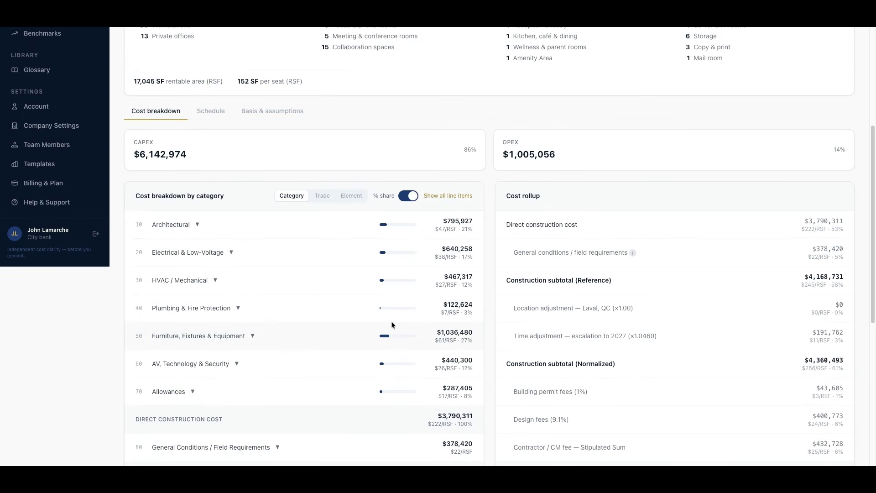
pyautogui.scroll(-2, 608, 332)
pyautogui.scroll(-2, 613, 391)
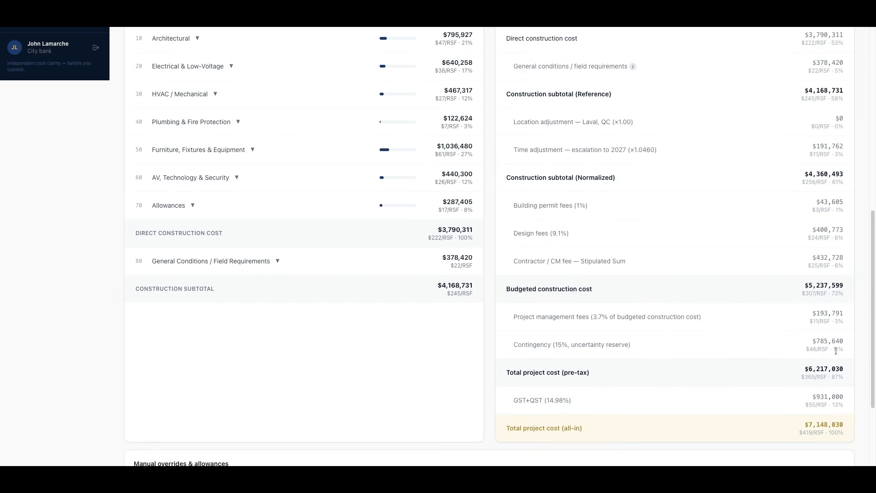
pyautogui.moveTo(844, 343); pyautogui.dragTo(813, 343)
pyautogui.scroll(2, 418, 342)
pyautogui.scroll(1, 419, 342)
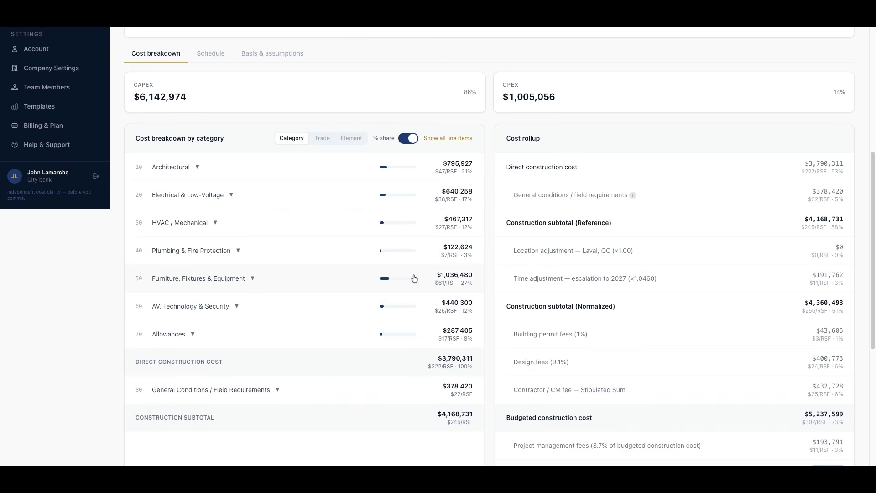